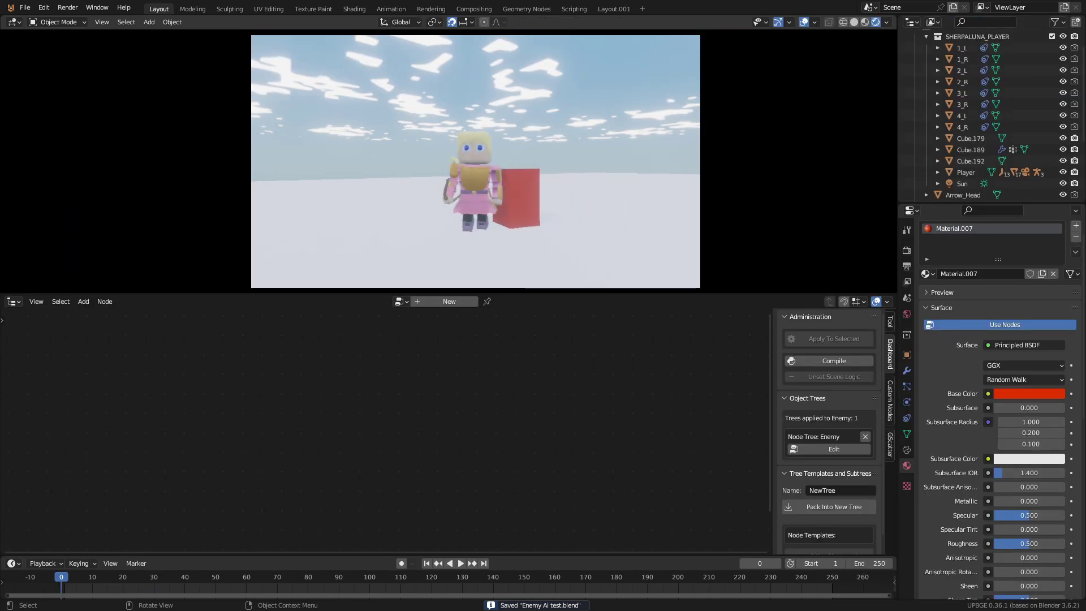
- Test walking the player character around the red enemy block in the running game
{"action": "key", "text": "d"}
{"action": "key", "text": "w"}
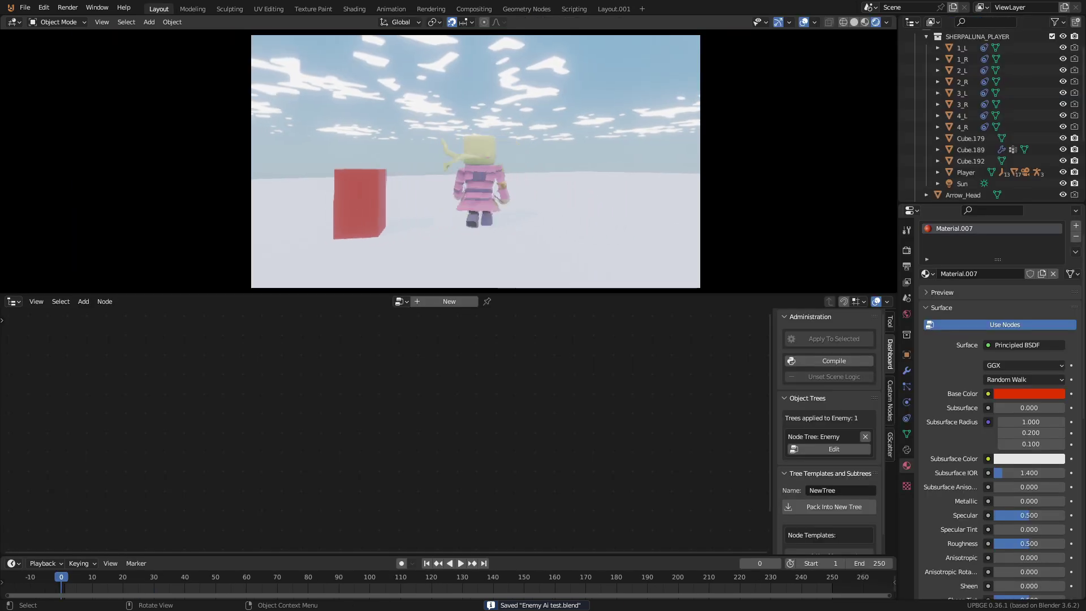
{"action": "key", "text": "a"}
{"action": "key", "text": "s"}
{"action": "key", "text": "d"}
{"action": "key", "text": "w"}
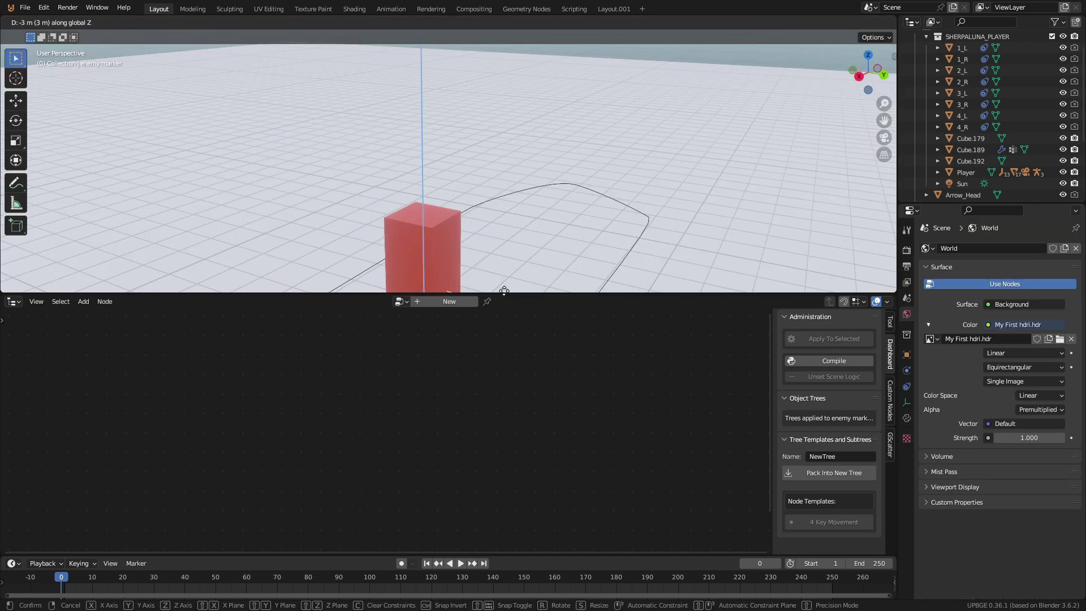
- Move the enemy marker empty down along the global Z axis and parent it to the red Enemy block
{"action": "left_click", "coordinate": [500, 159]}
{"action": "mouse_move", "coordinate": [500, 161]}
{"action": "middle_mouse_down"}
{"action": "mouse_move", "coordinate": [490, 194]}
{"action": "mouse_move", "coordinate": [646, 180]}
{"action": "mouse_move", "coordinate": [498, 206]}
{"action": "mouse_move", "coordinate": [511, 177]}
{"action": "middle_mouse_up"}
{"action": "left_click", "coordinate": [510, 179]}
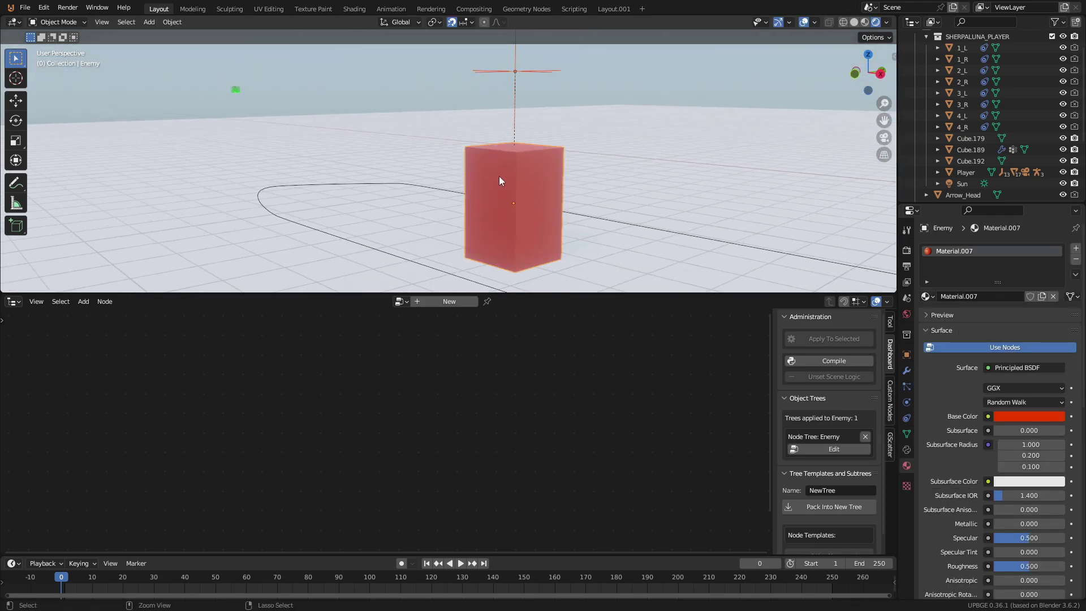
{"action": "key", "text": "ctrl+p"}
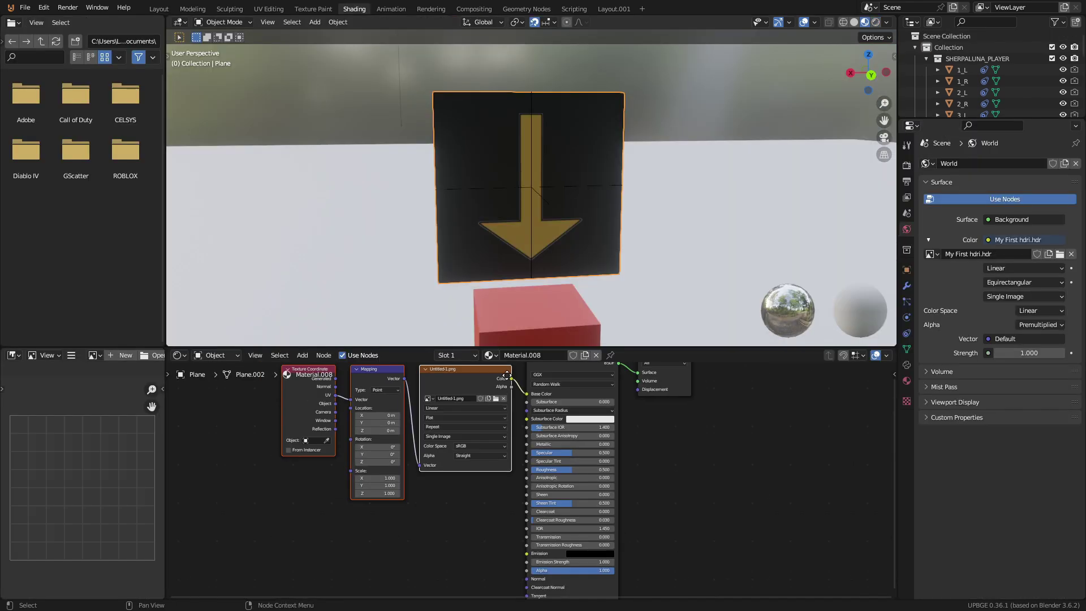
- Make the black background of the arrow plane above the enemy transparent through its material settings and inspect it in the scene
{"action": "scroll", "coordinate": [1027, 396], "scroll_direction": "down", "scroll_amount": 5}
{"action": "left_click", "coordinate": [1026, 457]}
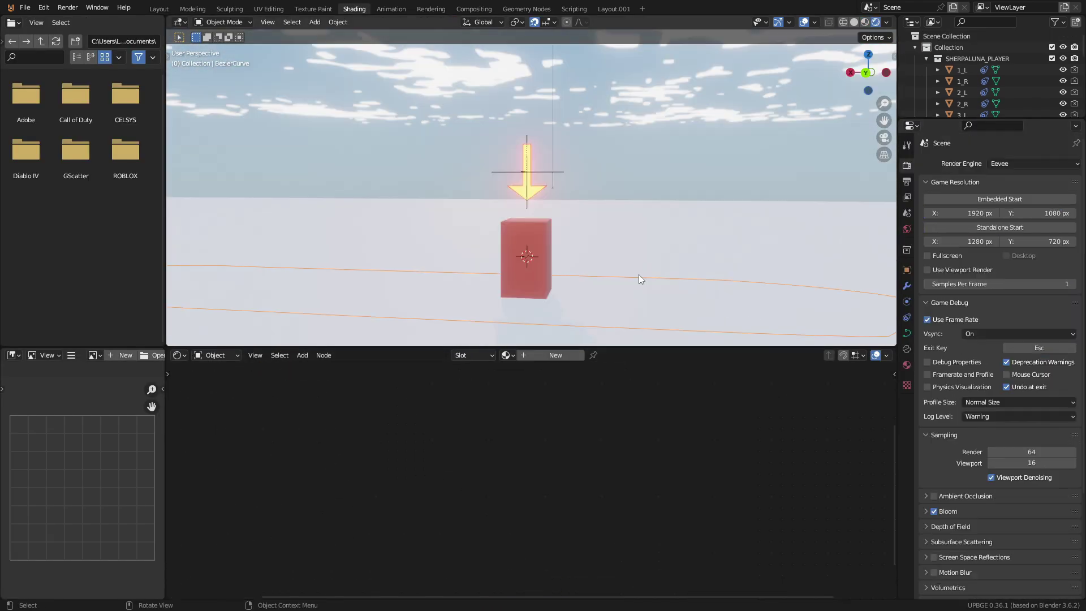
{"action": "middle_click_drag", "start_coordinate": [639, 273], "coordinate": [612, 324]}
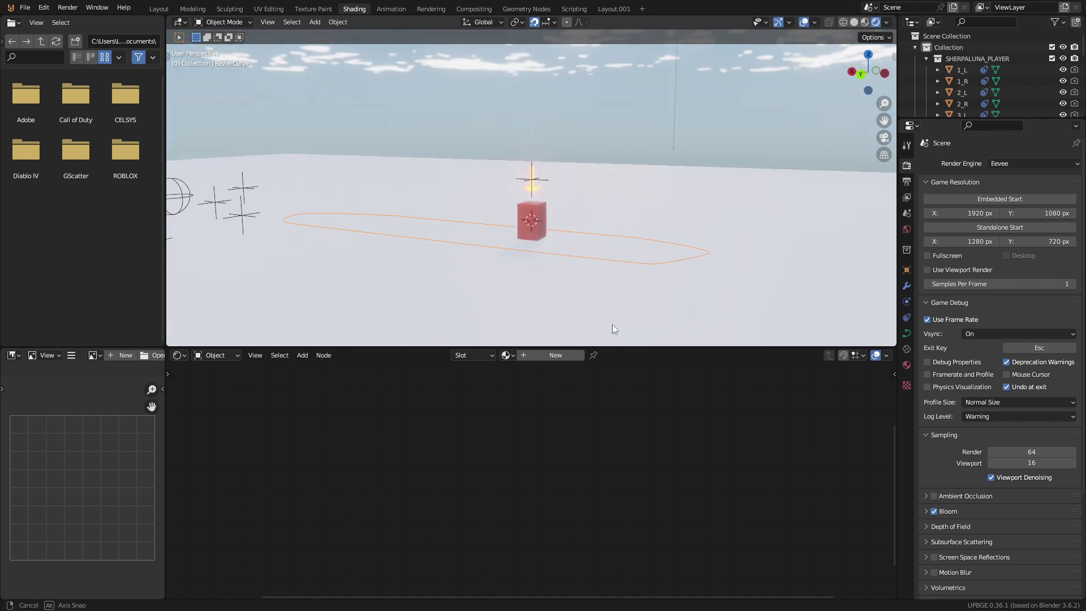
{"action": "scroll", "coordinate": [572, 262], "scroll_direction": "up", "scroll_amount": 4}
- Create a logic node tree named "Lock on system" and apply it to the Player object
{"action": "left_click", "coordinate": [554, 178]}
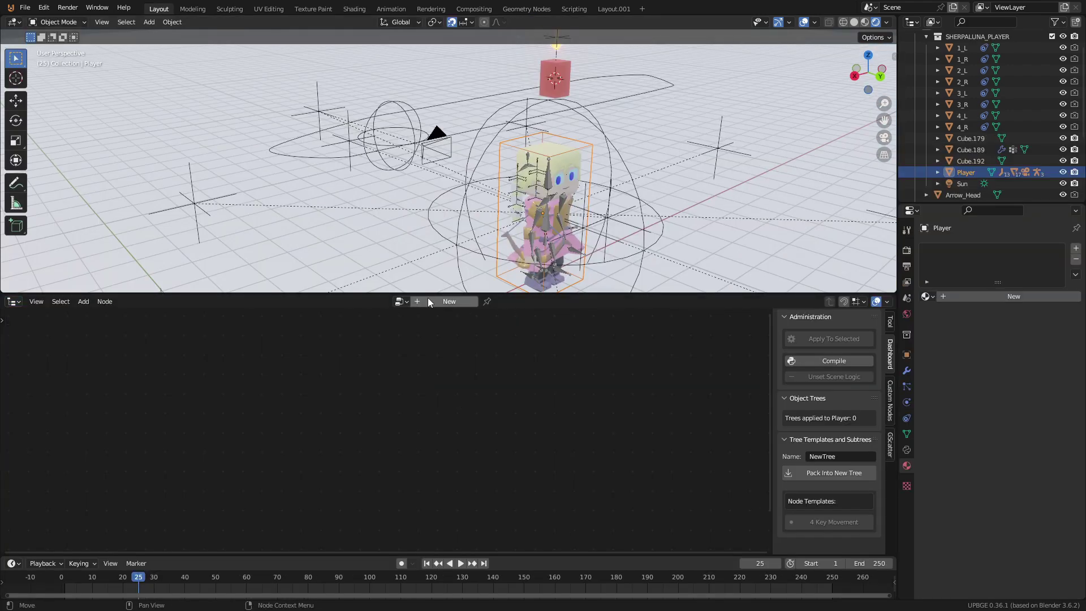
{"action": "left_click", "coordinate": [429, 300]}
{"action": "double_click", "coordinate": [444, 301]}
{"action": "type", "text": "Lock on system"}
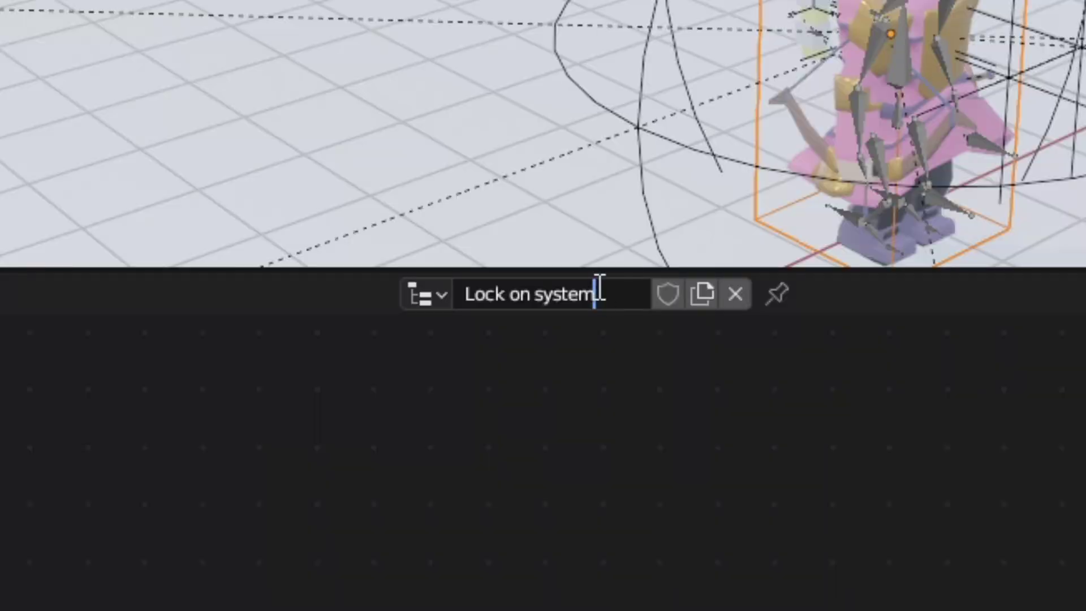
{"action": "key", "text": "Return"}
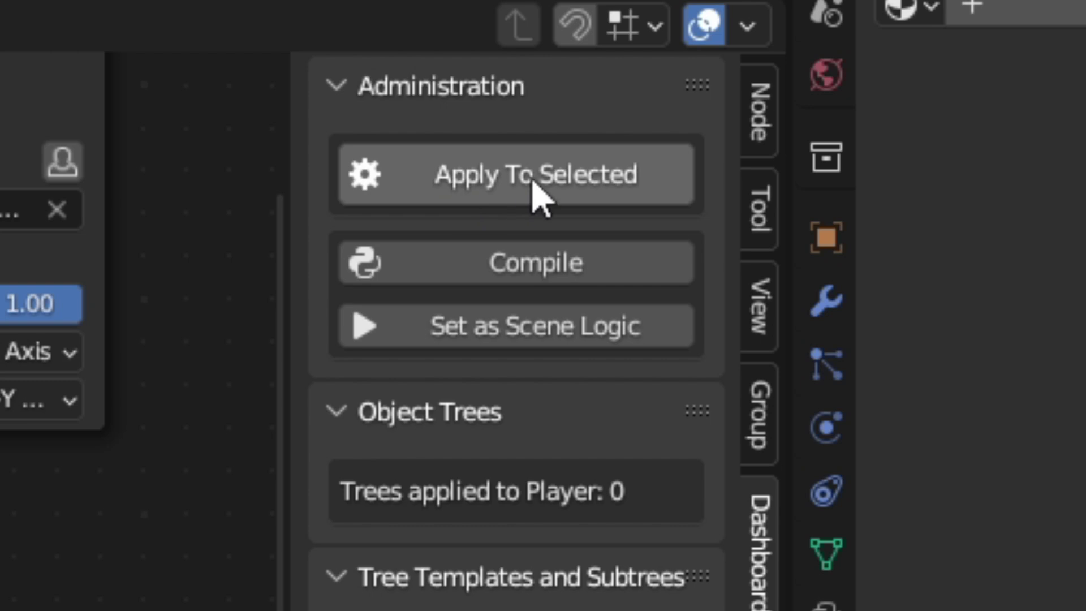
{"action": "left_click", "coordinate": [533, 184]}
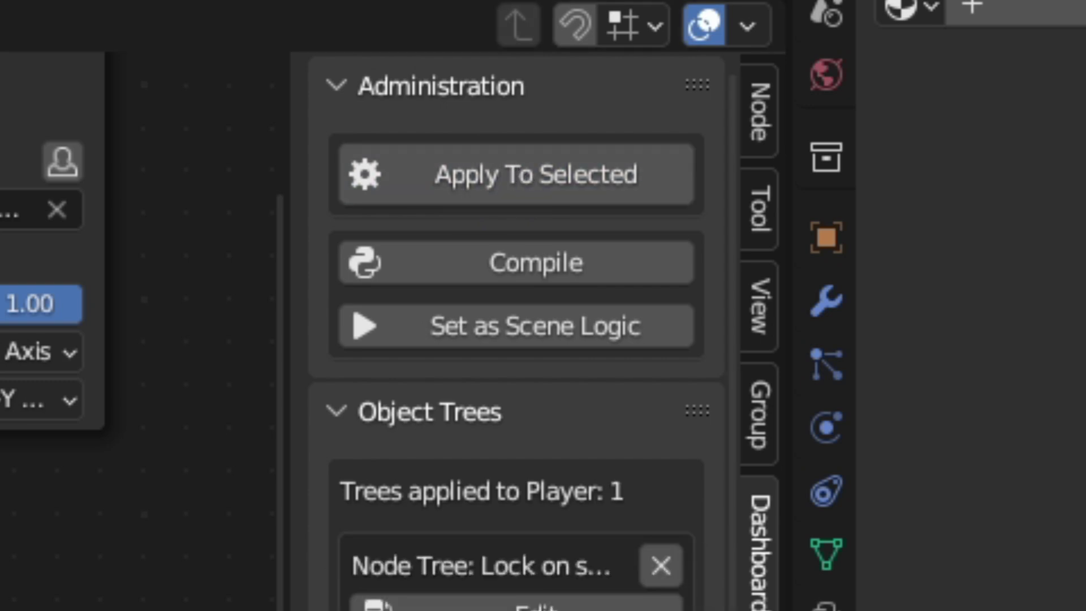
- Add Rotate To, Key Down, Check Distance and And nodes to the tree, placing the And node just before Rotate To
{"action": "type", "text": "a"}
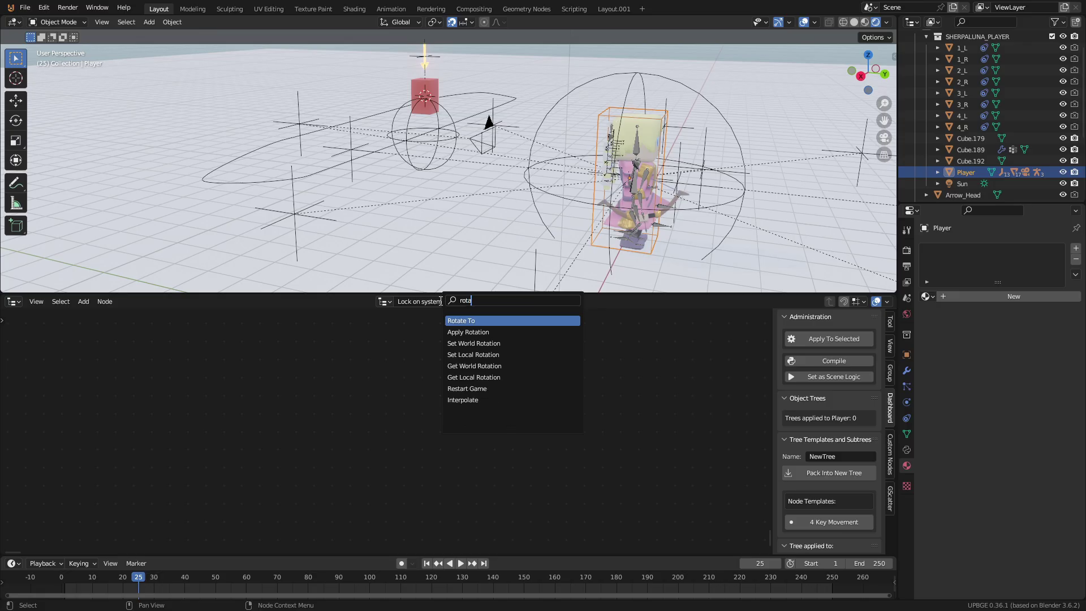
{"action": "key", "text": "Return"}
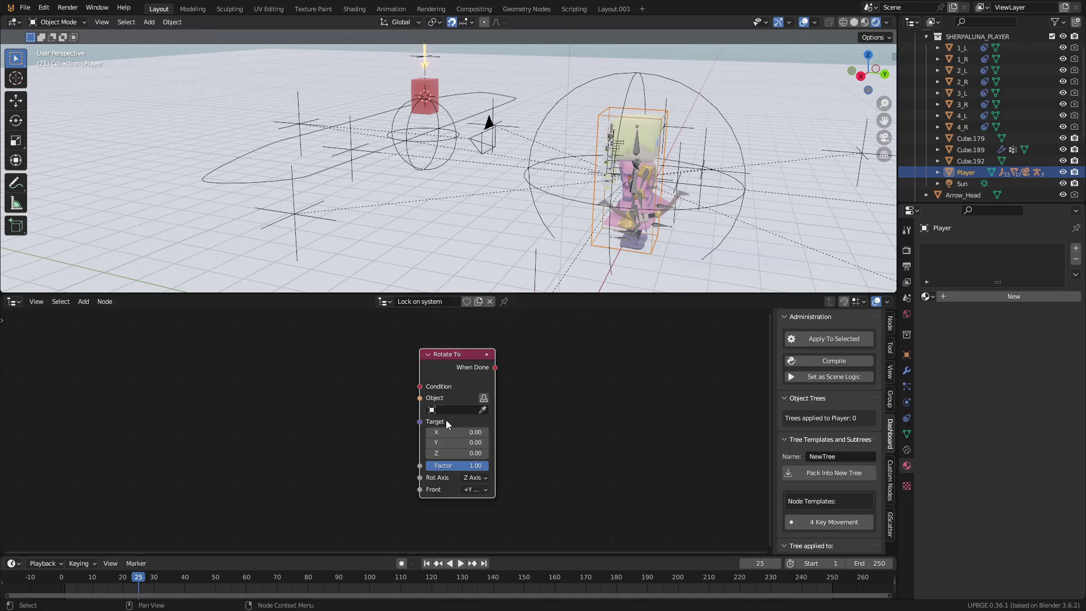
{"action": "left_click", "coordinate": [453, 410]}
{"action": "key", "text": "shift+a"}
{"action": "type", "text": "key"}
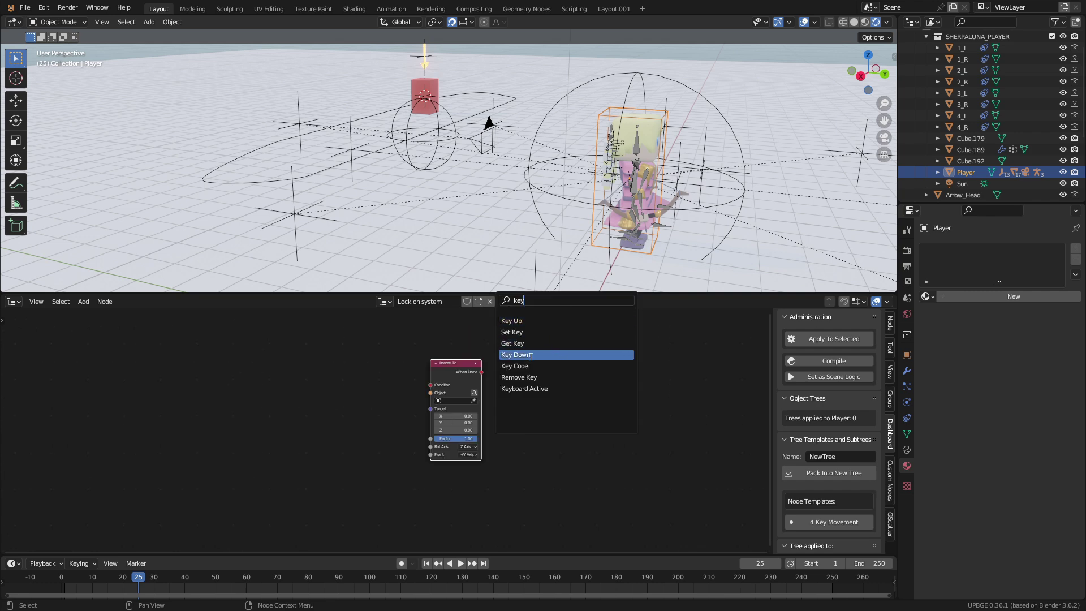
{"action": "left_click", "coordinate": [531, 355]}
{"action": "left_click", "coordinate": [362, 367]}
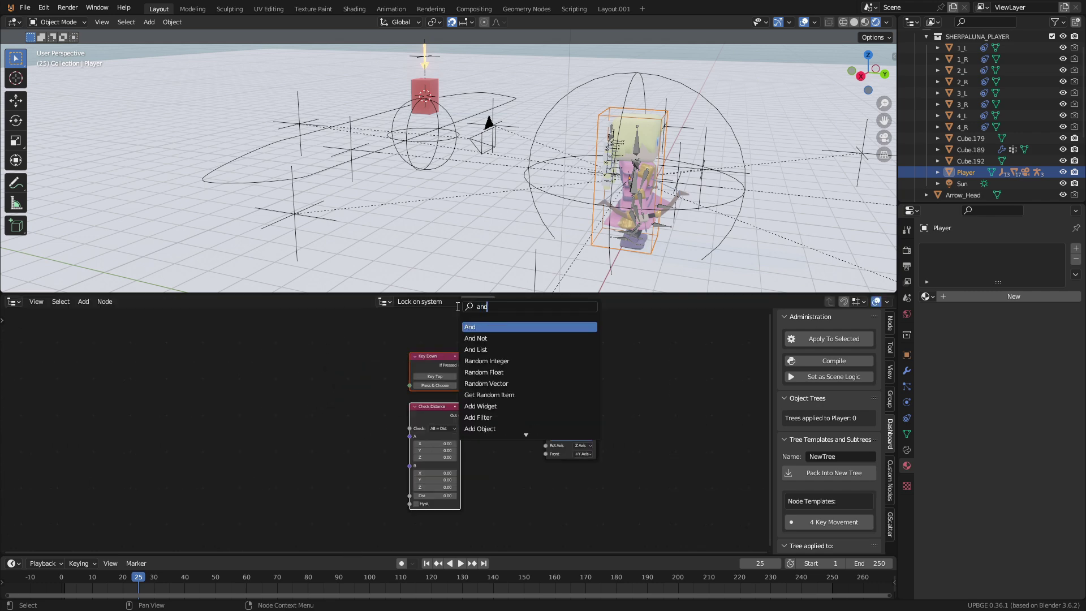
{"action": "key", "text": "Return"}
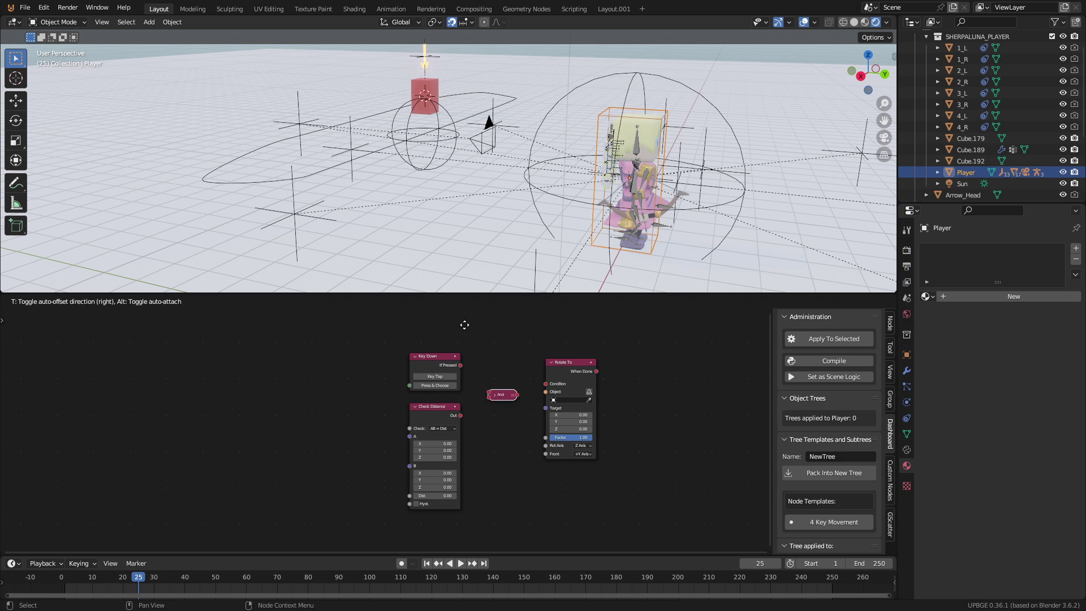
{"action": "left_click", "coordinate": [465, 325]}
- Link the Key Down and Check Distance outputs into the And node, and the And output into Rotate To's Condition
{"action": "scroll", "coordinate": [458, 365], "scroll_direction": "up", "scroll_amount": 2}
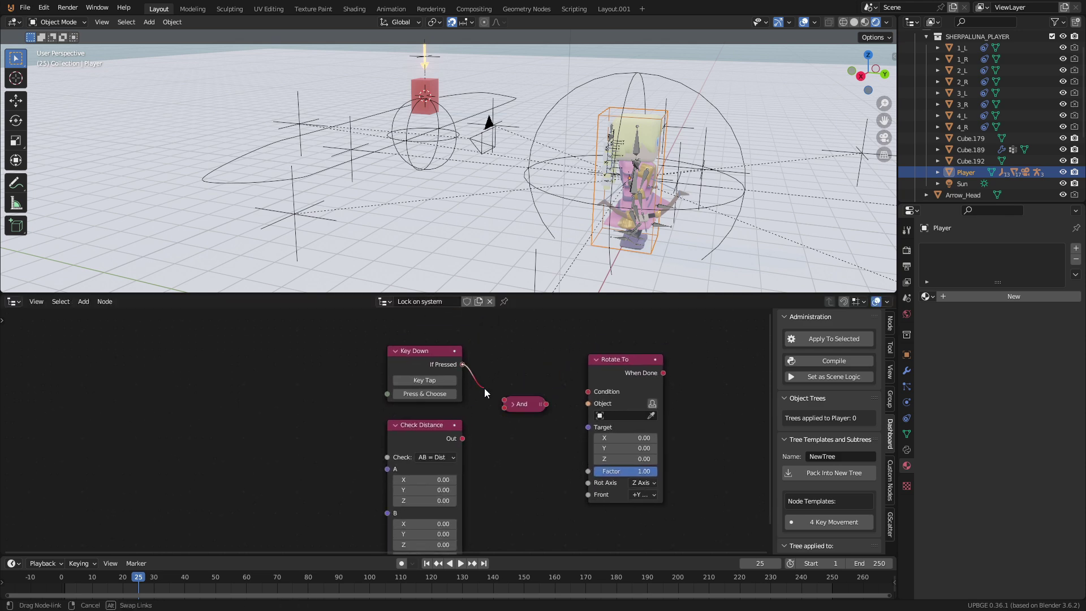
{"action": "left_click_drag", "start_coordinate": [484, 388], "coordinate": [510, 415]}
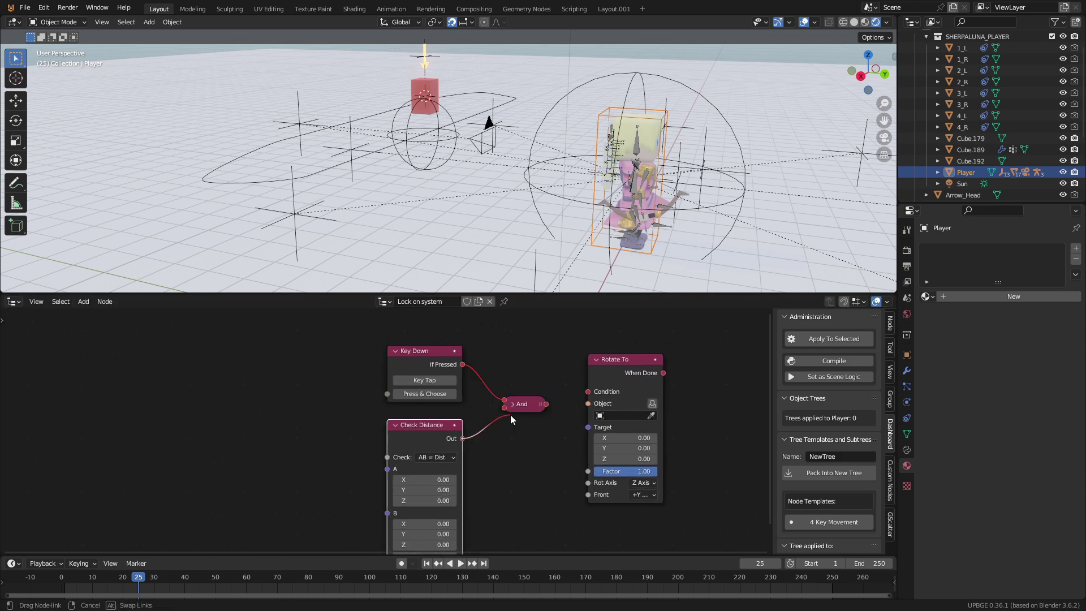
{"action": "scroll", "coordinate": [560, 410], "scroll_direction": "up", "scroll_amount": 2}
{"action": "middle_click_drag", "start_coordinate": [560, 409], "coordinate": [517, 419]}
{"action": "left_click_drag", "start_coordinate": [532, 411], "coordinate": [581, 391]}
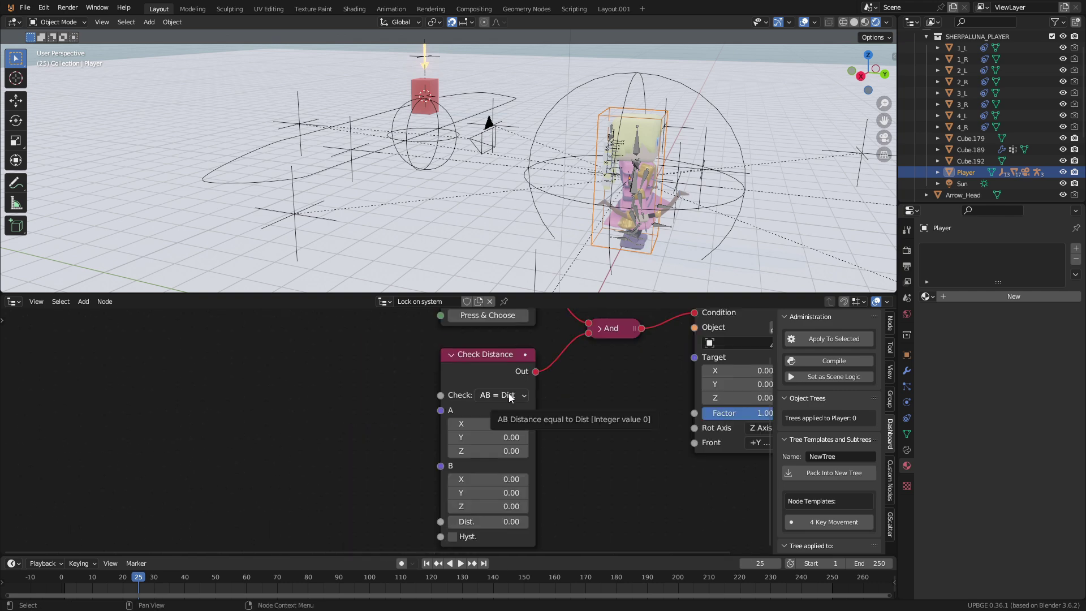
- Set the Check Distance comparison to AB < Dist and add two Get World Position nodes beside it
{"action": "left_click", "coordinate": [509, 396]}
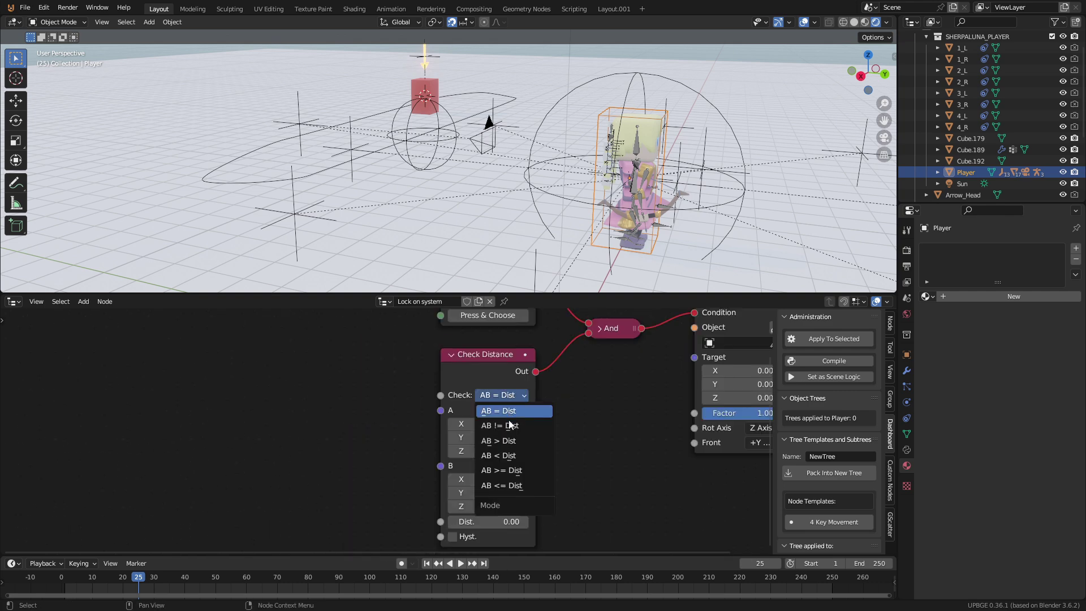
{"action": "left_click", "coordinate": [514, 457]}
{"action": "middle_click_drag", "start_coordinate": [552, 447], "coordinate": [560, 439]}
{"action": "type", "text": "get pos"}
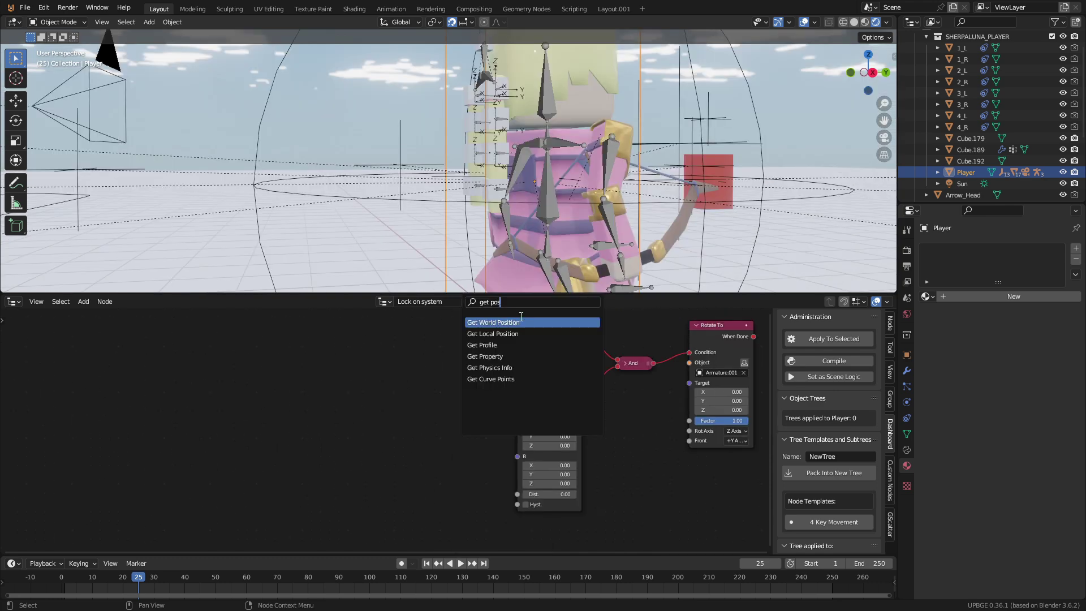
{"action": "key", "text": "Return"}
{"action": "left_click", "coordinate": [466, 423]}
{"action": "key", "text": "shift+d"}
{"action": "left_click", "coordinate": [463, 485]}
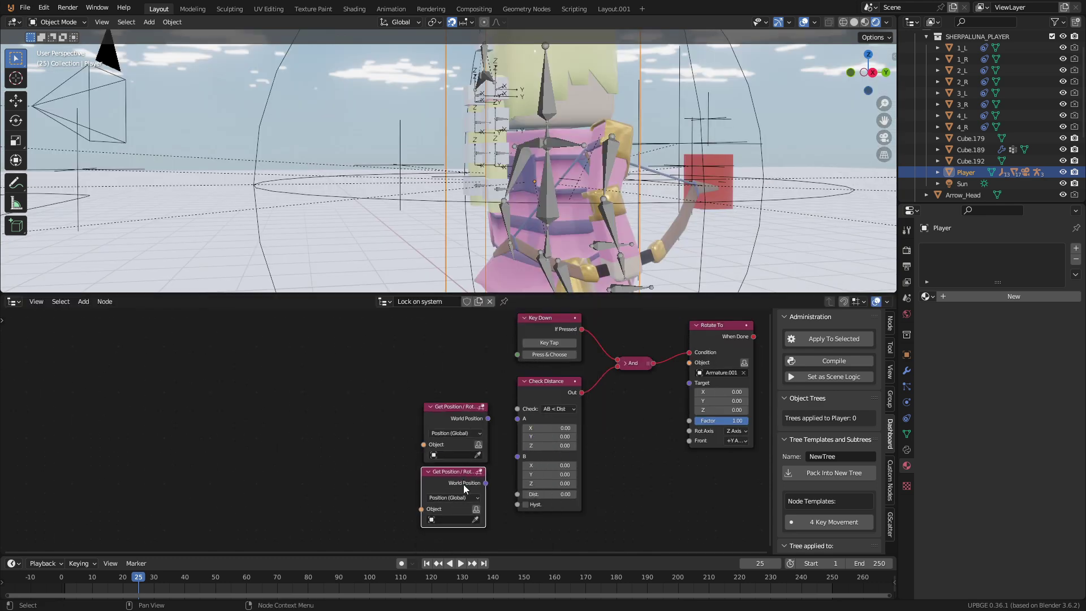
- Link the two position nodes to Check Distance's A and B inputs, and assign Enemy as the second position node's object
{"action": "scroll", "coordinate": [469, 453], "scroll_direction": "up", "scroll_amount": 3}
{"action": "left_click_drag", "start_coordinate": [530, 381], "coordinate": [578, 400]}
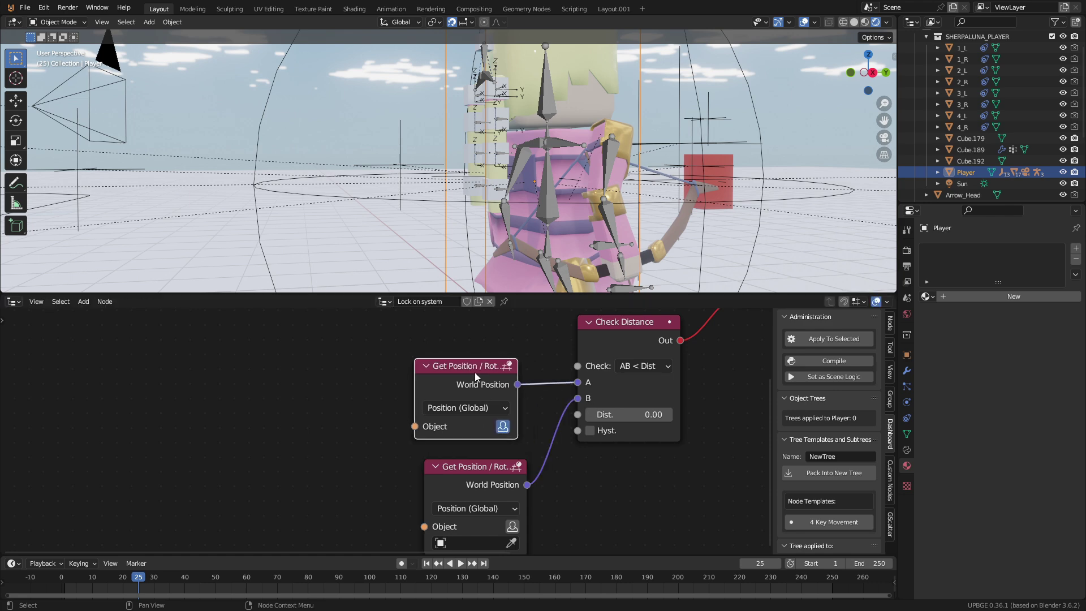
{"action": "scroll", "coordinate": [571, 145], "scroll_direction": "down", "scroll_amount": 5}
{"action": "scroll", "coordinate": [448, 503], "scroll_direction": "down", "scroll_amount": 3}
{"action": "left_click", "coordinate": [448, 503]}
{"action": "left_click", "coordinate": [122, 105]}
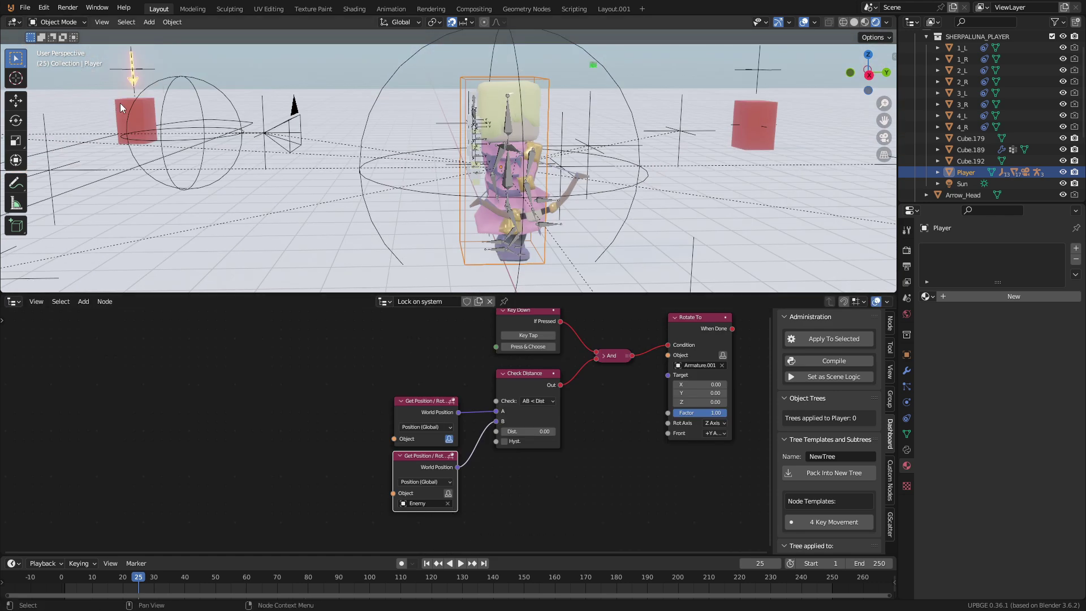
- Duplicate the upper position node below Check Distance and link its World Position output to Rotate To's Target
{"action": "middle_click_drag", "start_coordinate": [510, 335], "coordinate": [403, 366]}
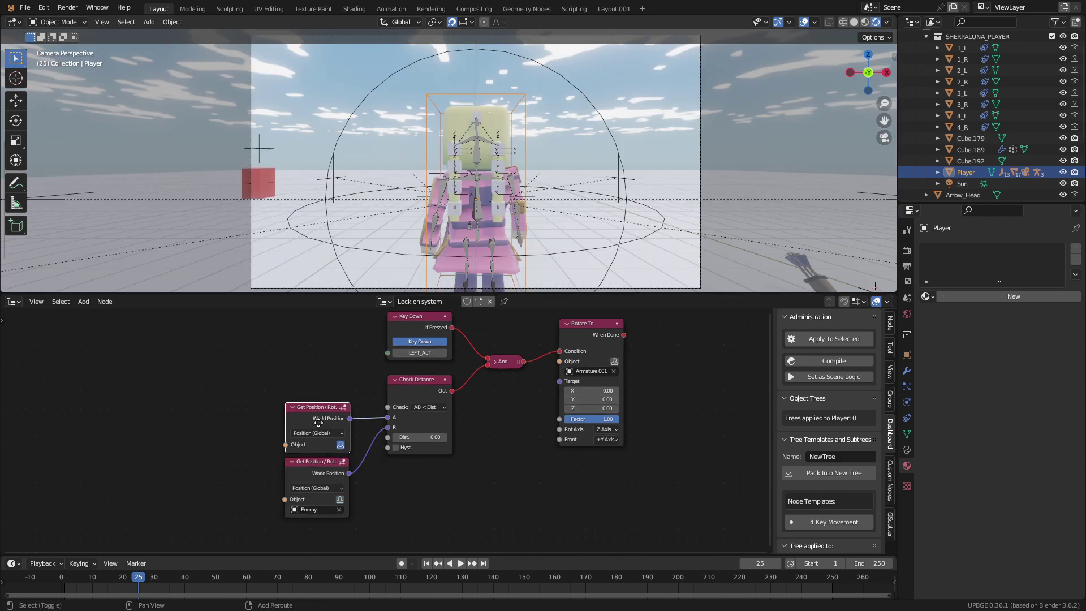
{"action": "key", "text": "shift+d"}
{"action": "left_click", "coordinate": [419, 477]}
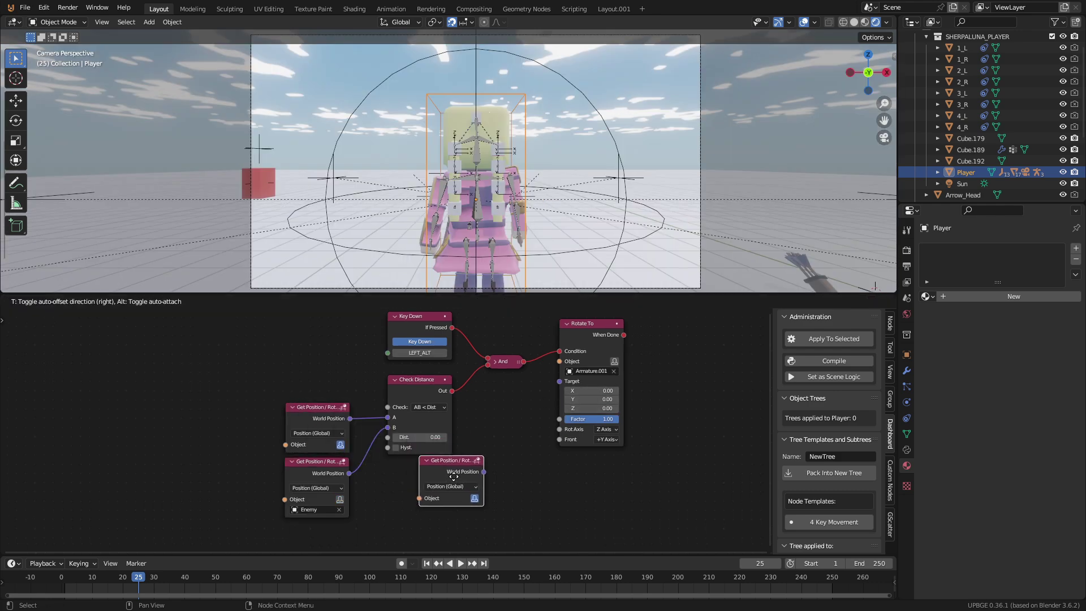
{"action": "left_click_drag", "start_coordinate": [450, 474], "coordinate": [560, 381]}
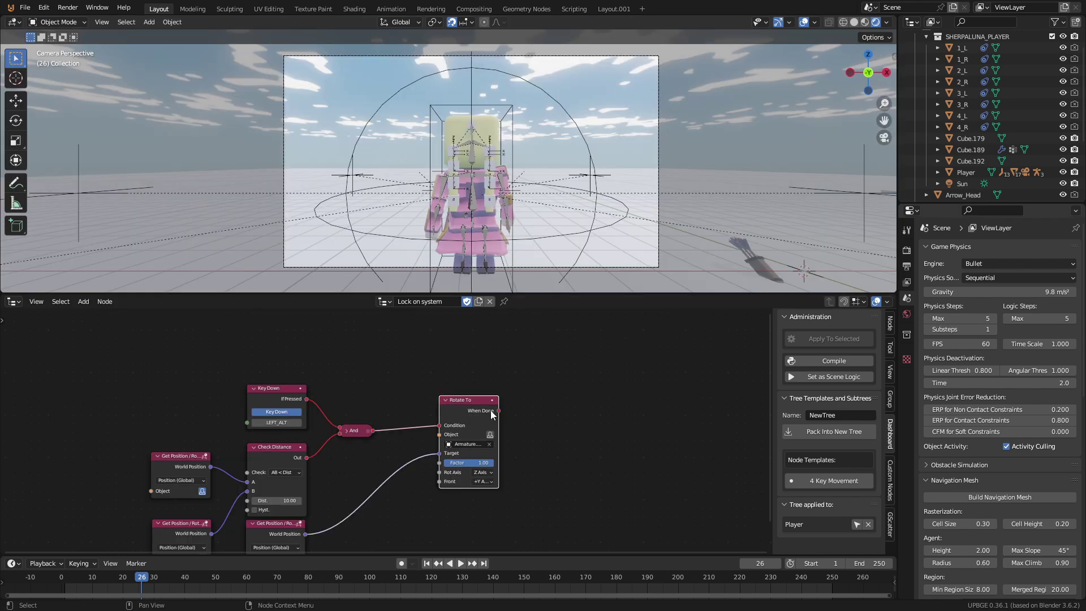
- Duplicate the Rotate To node and place the copy beyond the original, leaving room between them
{"action": "key", "text": "shift+d"}
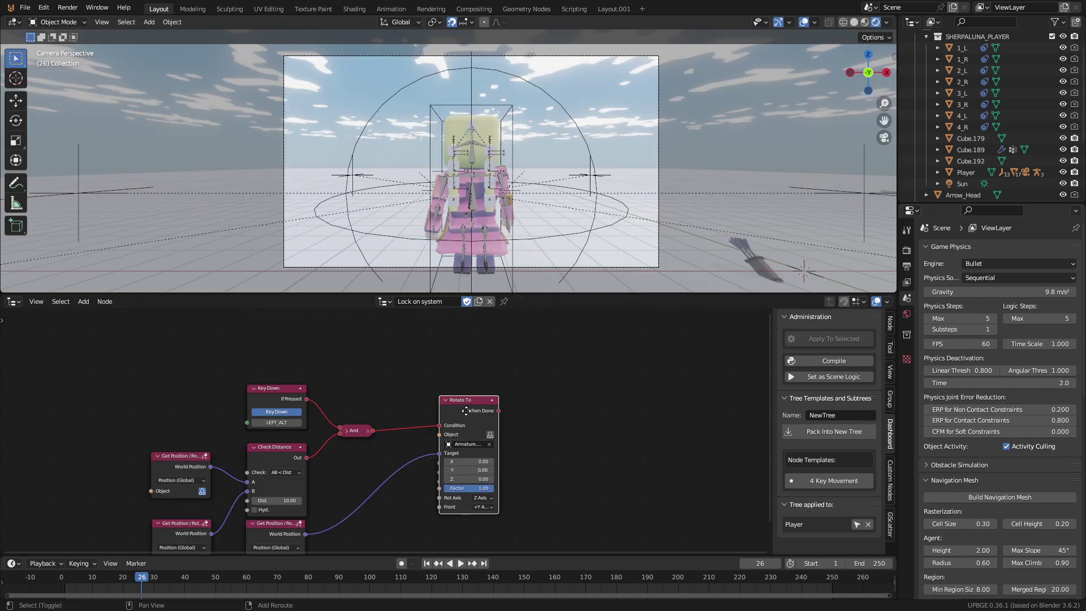
{"action": "left_click", "coordinate": [685, 398]}
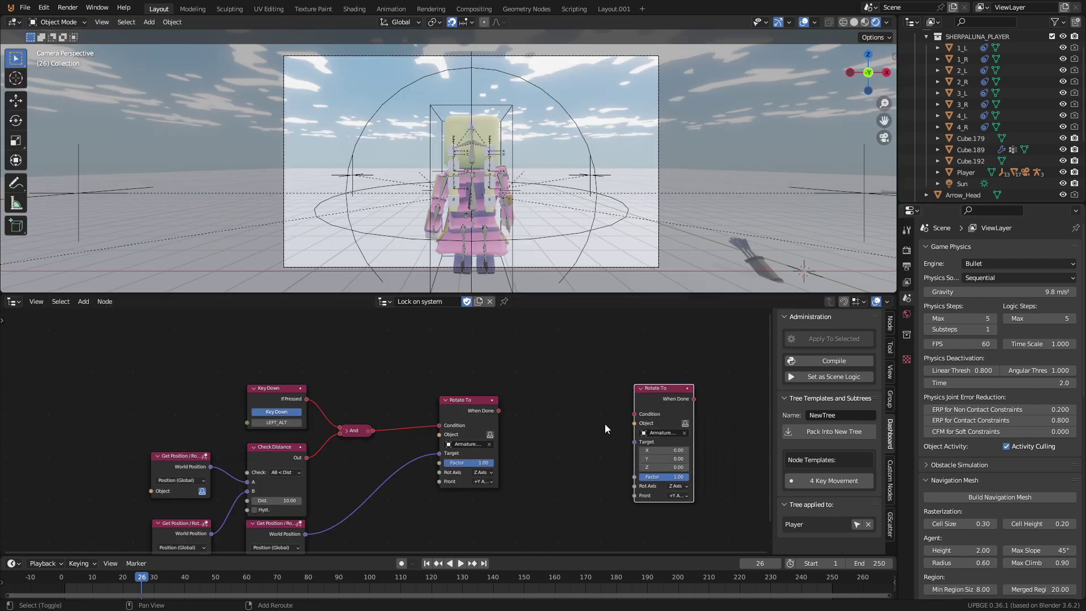
{"action": "middle_click_drag", "start_coordinate": [605, 423], "coordinate": [608, 383]}
- Duplicate the Enemy position node between the two Rotate To nodes and link its World Position to the copied Rotate To's Target
{"action": "left_click", "coordinate": [292, 490]}
{"action": "key", "text": "shift+d"}
{"action": "left_click", "coordinate": [667, 414]}
{"action": "scroll", "coordinate": [666, 414], "scroll_direction": "up", "scroll_amount": 6}
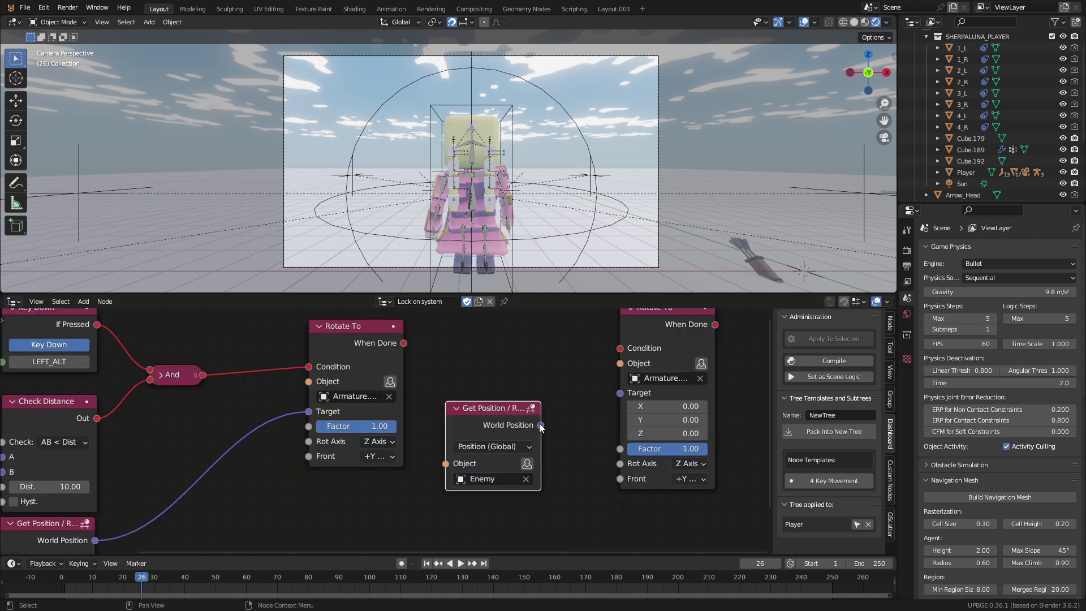
{"action": "left_click_drag", "start_coordinate": [608, 406], "coordinate": [606, 404]}
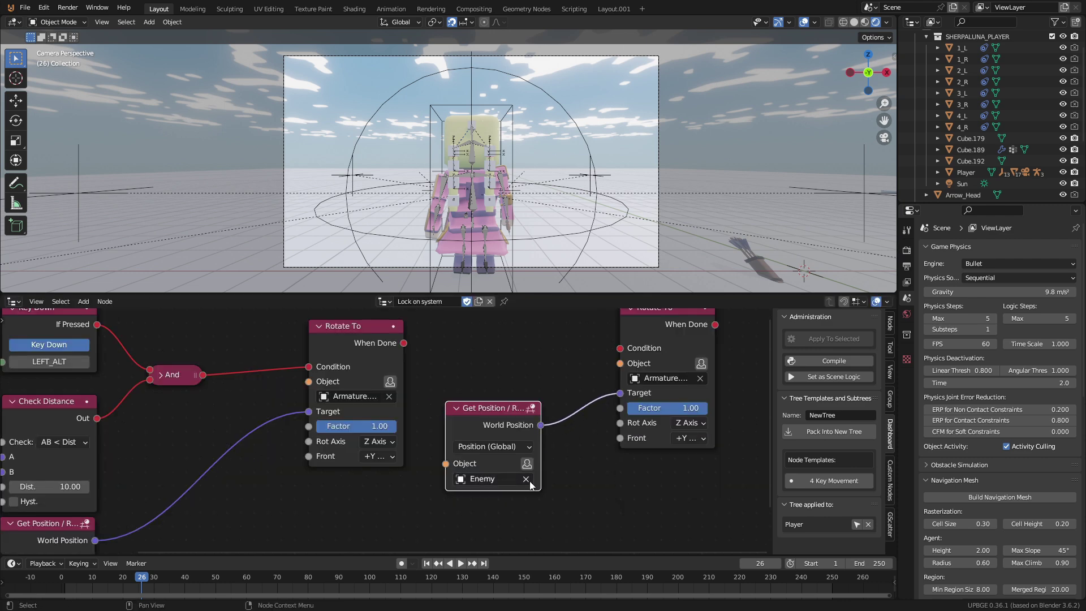
- Switch the new position node from Enemy to the owner object and set the copied Rotate To's Front to -Y Axis
{"action": "left_click", "coordinate": [527, 481]}
{"action": "scroll", "coordinate": [529, 472], "scroll_direction": "down", "scroll_amount": 1}
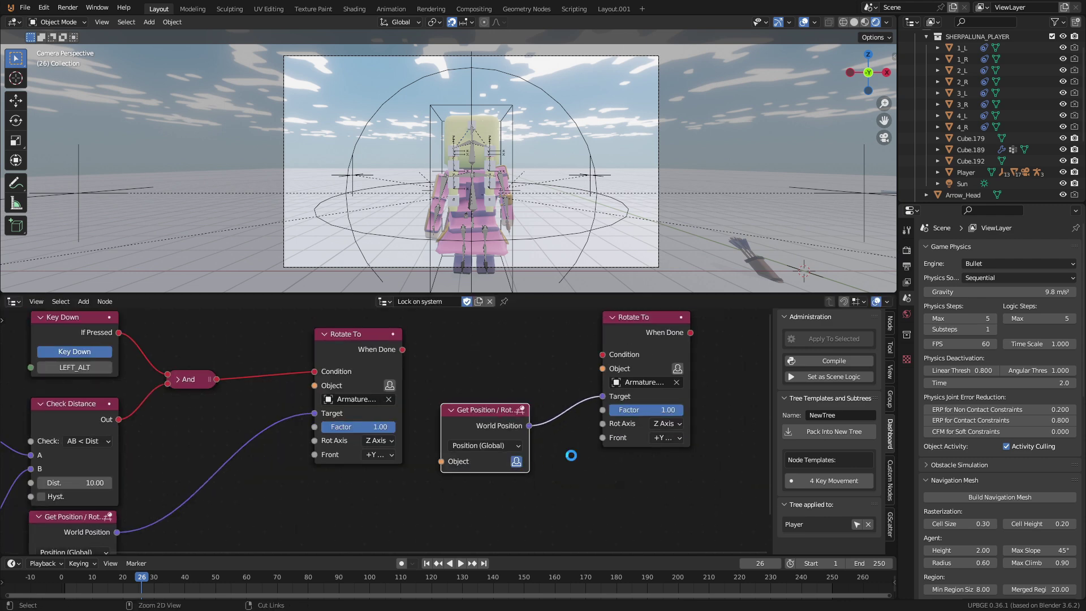
{"action": "middle_click_drag", "start_coordinate": [572, 457], "coordinate": [548, 482]}
{"action": "left_click", "coordinate": [651, 485]}
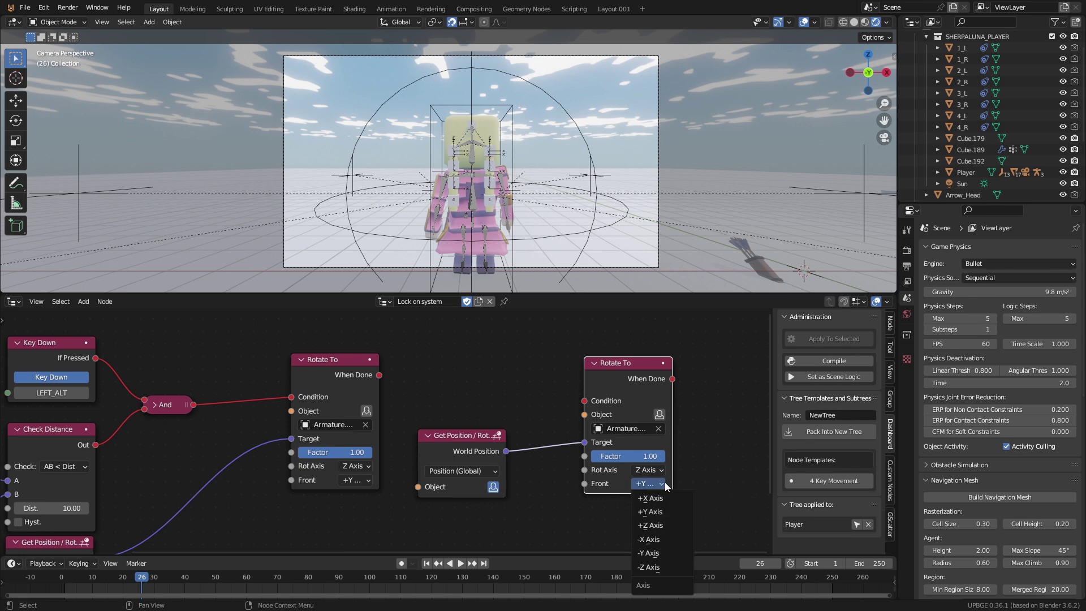
{"action": "left_click", "coordinate": [662, 553]}
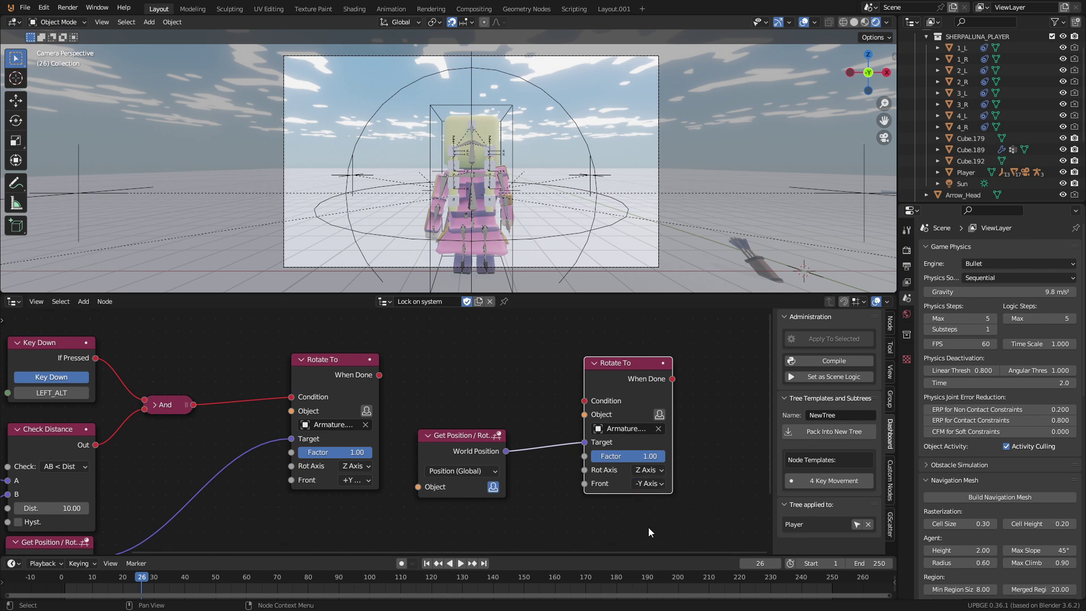
- Add a Not node above the owner position node and link the And output to its Condition
{"action": "key", "text": "shift+a"}
{"action": "type", "text": "not"}
{"action": "key", "text": "Return"}
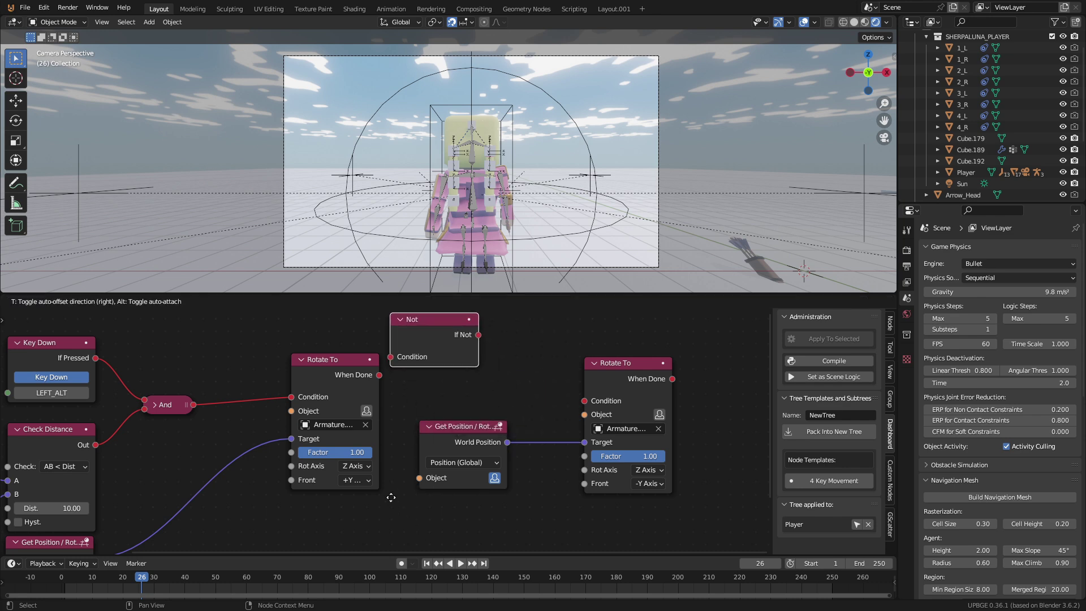
{"action": "left_click", "coordinate": [425, 526]}
{"action": "scroll", "coordinate": [178, 440], "scroll_direction": "up", "scroll_amount": 2}
{"action": "left_click", "coordinate": [214, 444]}
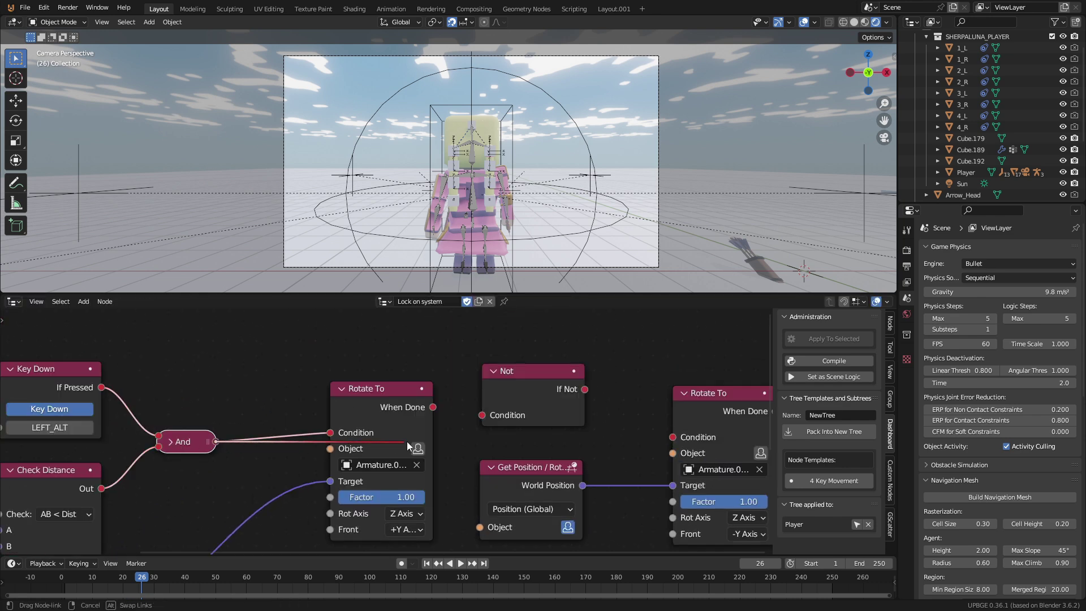
{"action": "left_click_drag", "start_coordinate": [483, 417], "coordinate": [483, 416]}
{"action": "left_click_drag", "start_coordinate": [522, 371], "coordinate": [523, 394]}
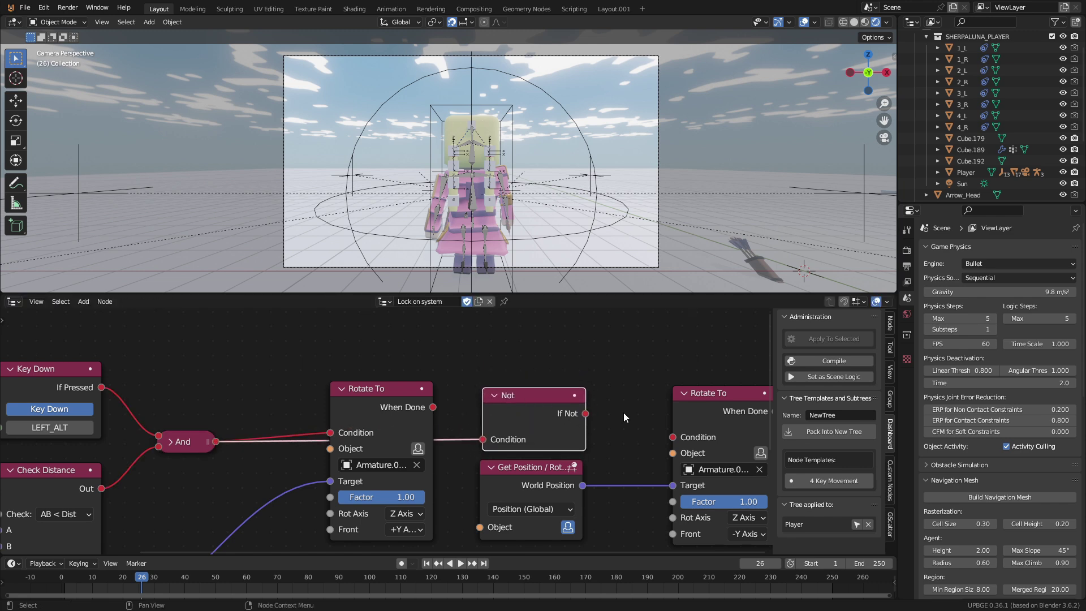
- Link Not's If Not output to the second Rotate To's Condition and nudge that Rotate To node up slightly
{"action": "left_click_drag", "start_coordinate": [586, 414], "coordinate": [674, 435]}
{"action": "left_click_drag", "start_coordinate": [725, 411], "coordinate": [732, 398]}
{"action": "scroll", "coordinate": [710, 452], "scroll_direction": "down", "scroll_amount": 3}
{"action": "middle_click_drag", "start_coordinate": [710, 459], "coordinate": [624, 432]}
{"action": "scroll", "coordinate": [578, 430], "scroll_direction": "up", "scroll_amount": 3}
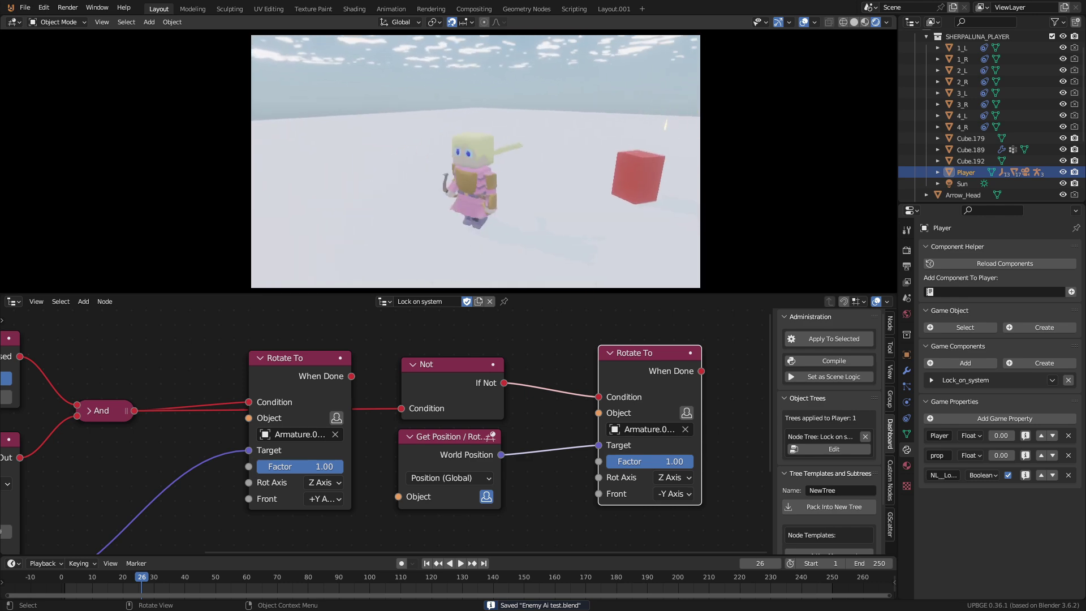
- Add a Raycast node and place it below the first Rotate To
{"action": "left_click", "coordinate": [455, 368]}
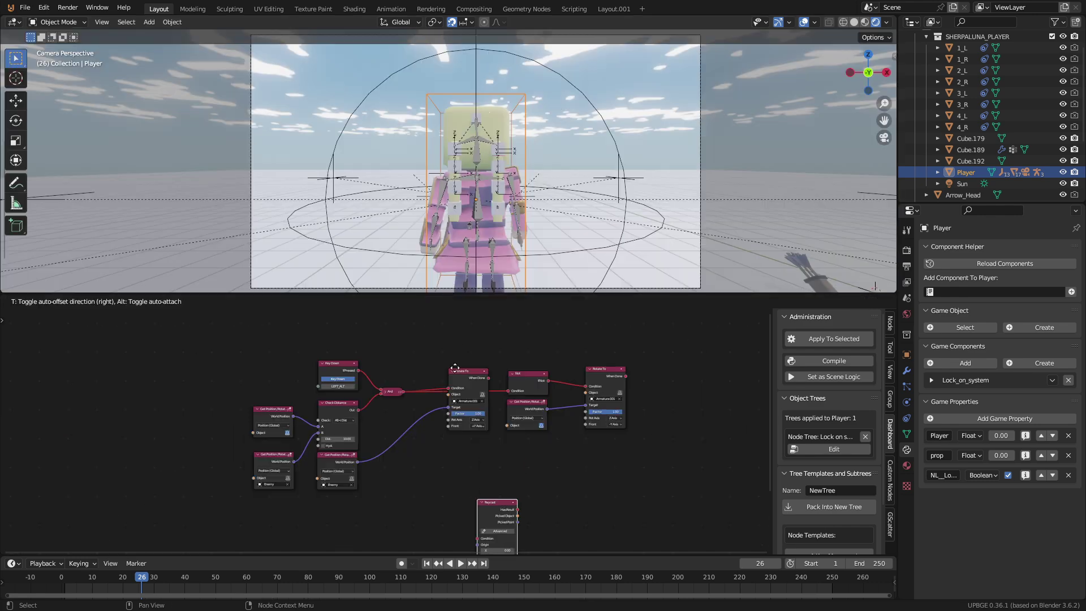
{"action": "left_click", "coordinate": [427, 543]}
{"action": "scroll", "coordinate": [480, 541], "scroll_direction": "up", "scroll_amount": 5}
{"action": "middle_click_drag", "start_coordinate": [484, 541], "coordinate": [484, 455]}
{"action": "scroll", "coordinate": [485, 455], "scroll_direction": "down", "scroll_amount": 4}
{"action": "scroll", "coordinate": [484, 455], "scroll_direction": "up", "scroll_amount": 2}
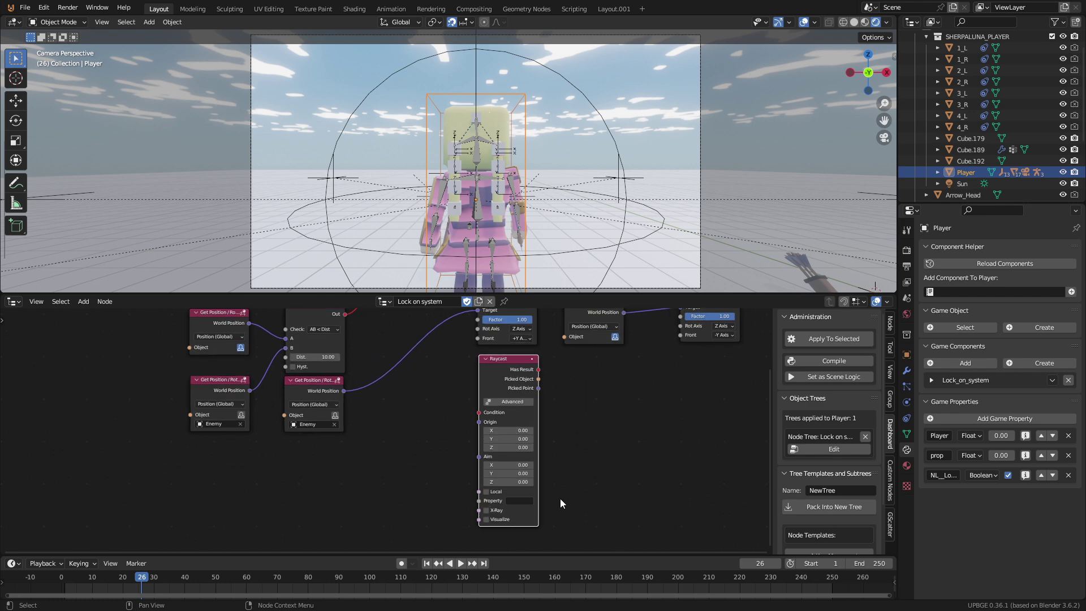
- Duplicate the owner and Enemy position nodes beside Raycast and link the owner copy's World Position to Raycast's Origin
{"action": "left_click", "coordinate": [220, 318]}
{"action": "left_click", "coordinate": [223, 388], "text": "shift"}
{"action": "key", "text": "shift+d"}
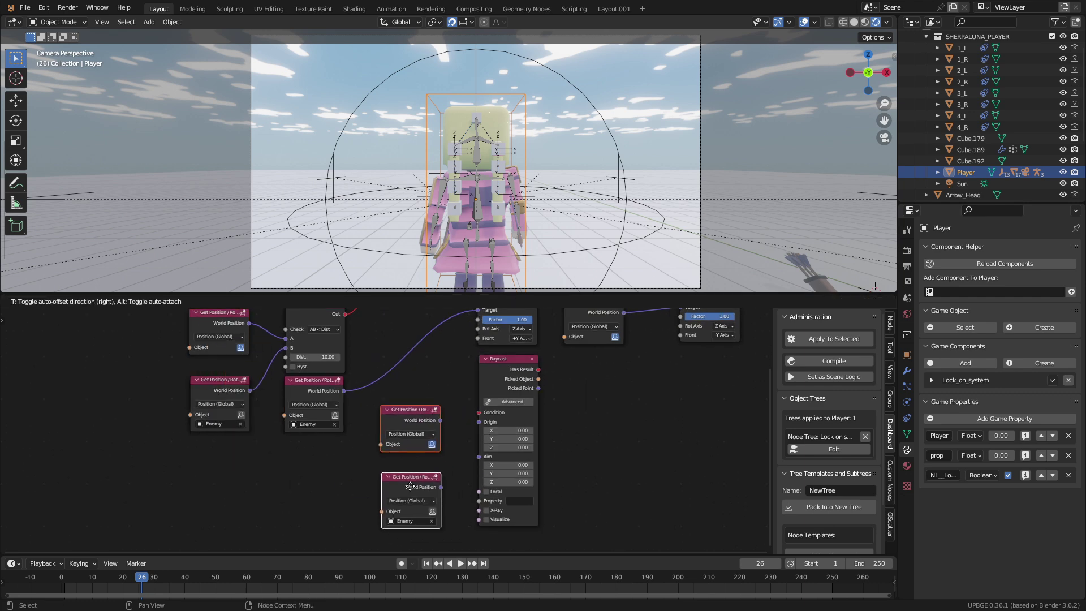
{"action": "left_click", "coordinate": [411, 484]}
{"action": "scroll", "coordinate": [395, 447], "scroll_direction": "up", "scroll_amount": 2}
{"action": "left_click_drag", "start_coordinate": [464, 413], "coordinate": [525, 416]}
{"action": "left_click_drag", "start_coordinate": [394, 400], "coordinate": [392, 404]}
{"action": "scroll", "coordinate": [447, 439], "scroll_direction": "down", "scroll_amount": 1}
{"action": "middle_click_drag", "start_coordinate": [454, 439], "coordinate": [498, 393]}
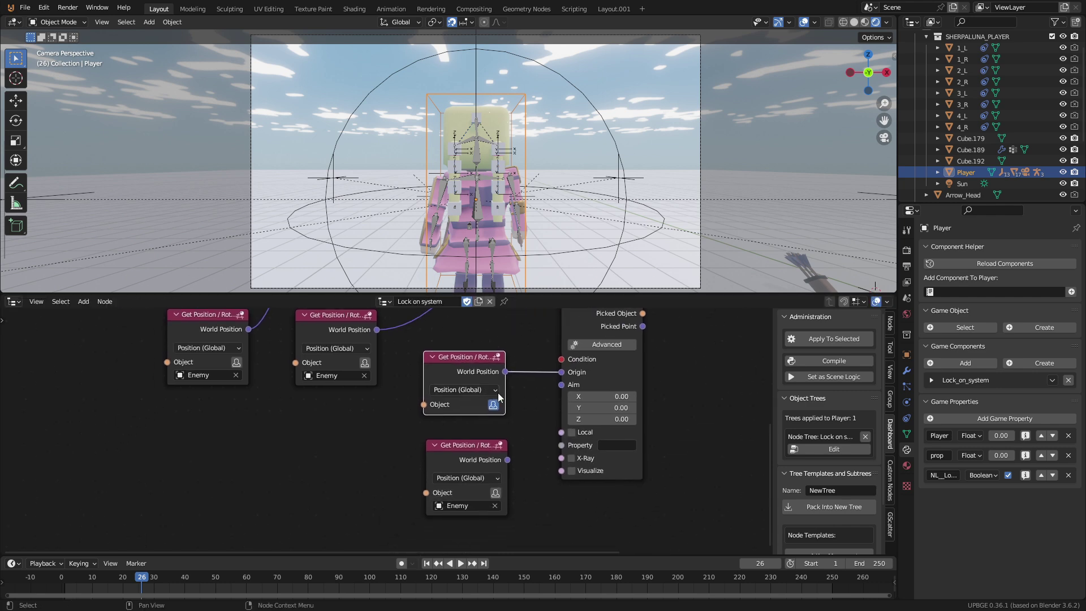
- Link the Enemy position copy's World Position to Raycast's Aim and enable Visualize on Raycast
{"action": "left_click_drag", "start_coordinate": [480, 445], "coordinate": [479, 436]}
{"action": "left_click_drag", "start_coordinate": [505, 449], "coordinate": [524, 436]}
{"action": "left_click_drag", "start_coordinate": [559, 388], "coordinate": [561, 385]}
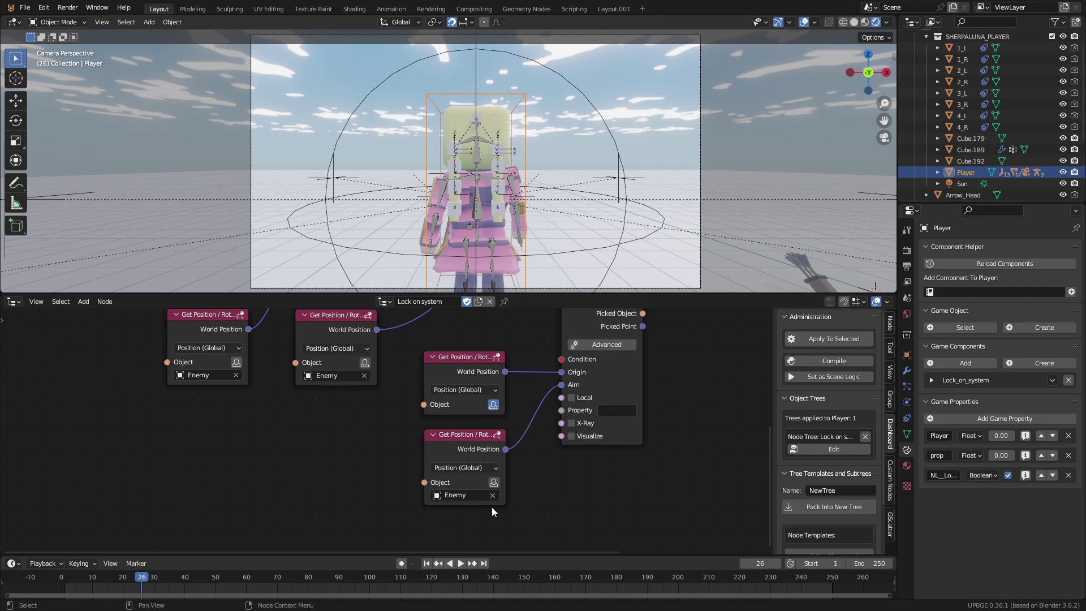
{"action": "scroll", "coordinate": [574, 386], "scroll_direction": "up", "scroll_amount": 1}
{"action": "middle_click_drag", "start_coordinate": [575, 386], "coordinate": [496, 446]}
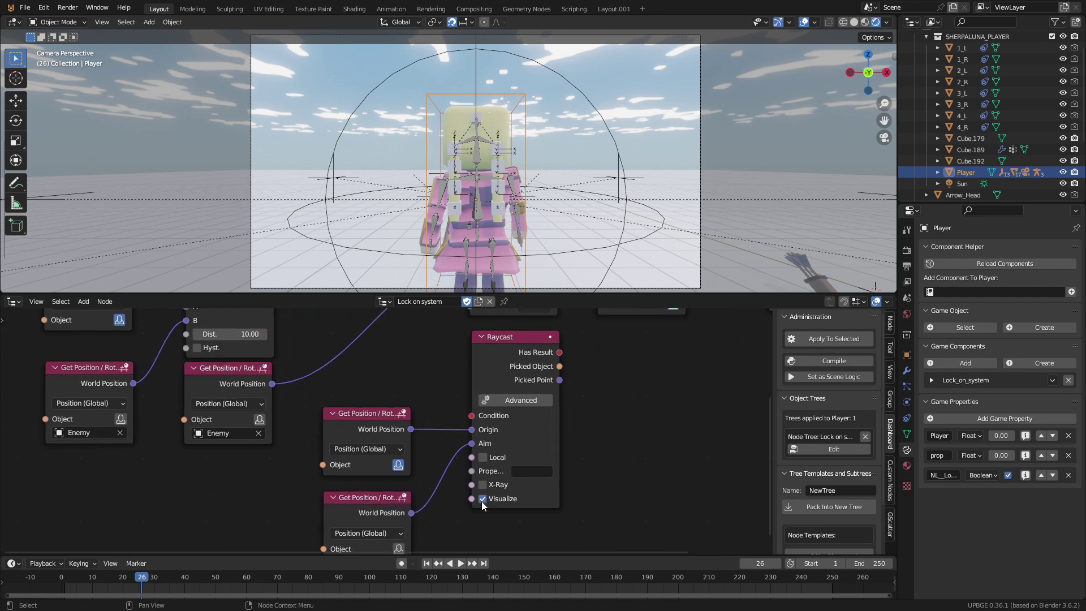
- Add a Set World Position node beyond Raycast and place an Enemy position copy between them, linked to its Value
{"action": "middle_click_drag", "start_coordinate": [533, 399], "coordinate": [450, 446]}
{"action": "scroll", "coordinate": [453, 444], "scroll_direction": "down", "scroll_amount": 3}
{"action": "scroll", "coordinate": [436, 445], "scroll_direction": "up", "scroll_amount": 1}
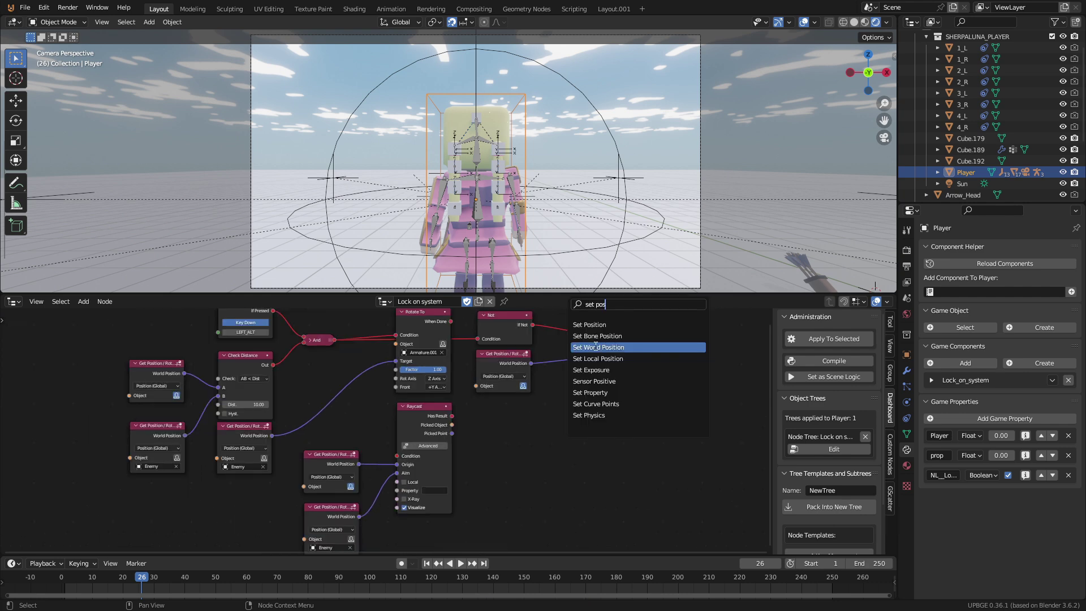
{"action": "left_click", "coordinate": [594, 346]}
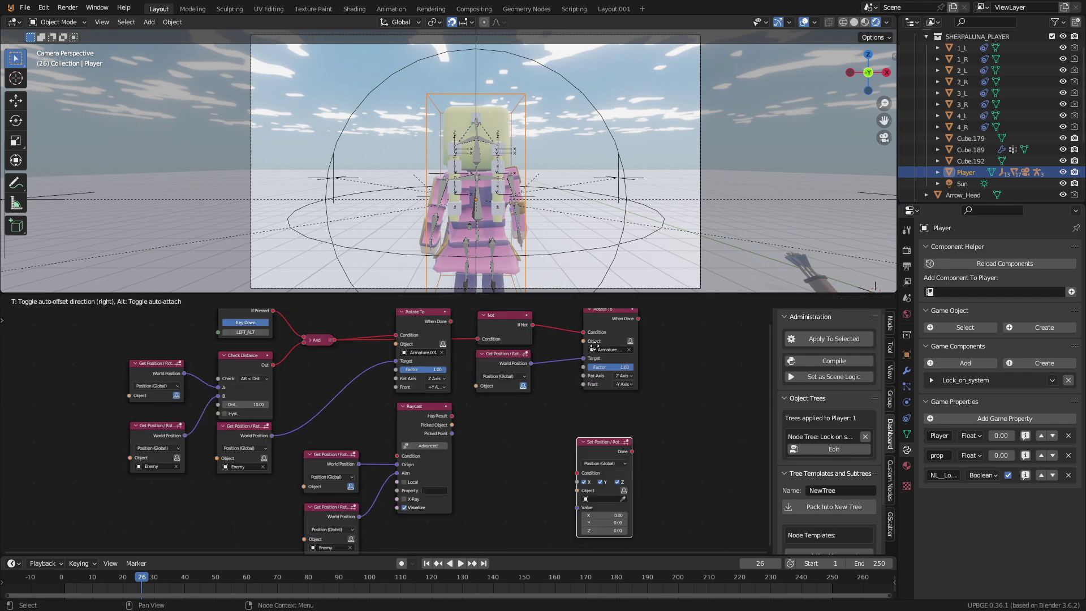
{"action": "key", "text": "shift+d"}
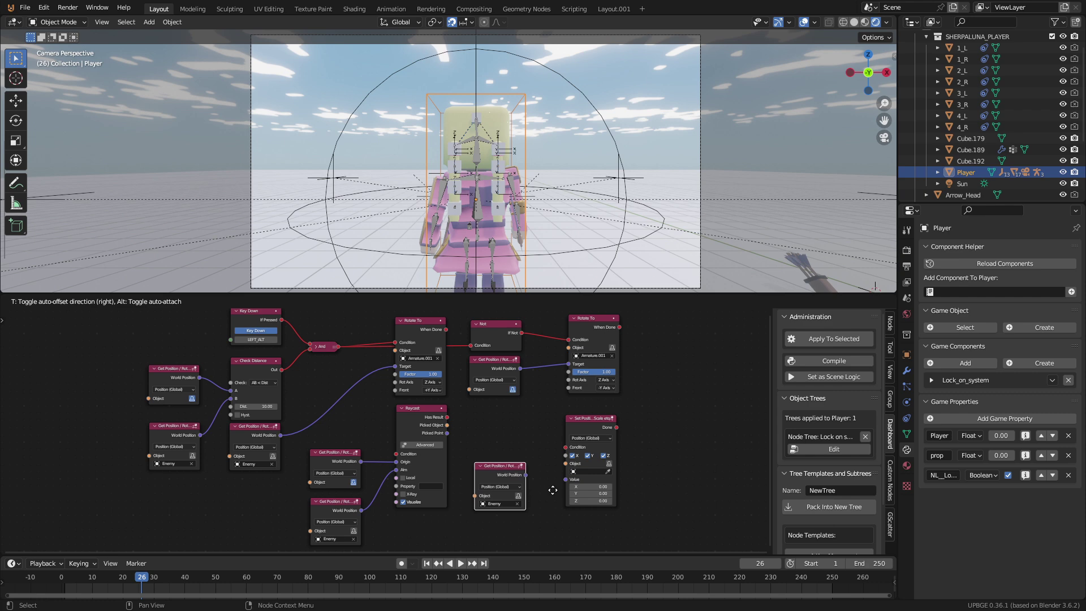
{"action": "left_click", "coordinate": [553, 489]}
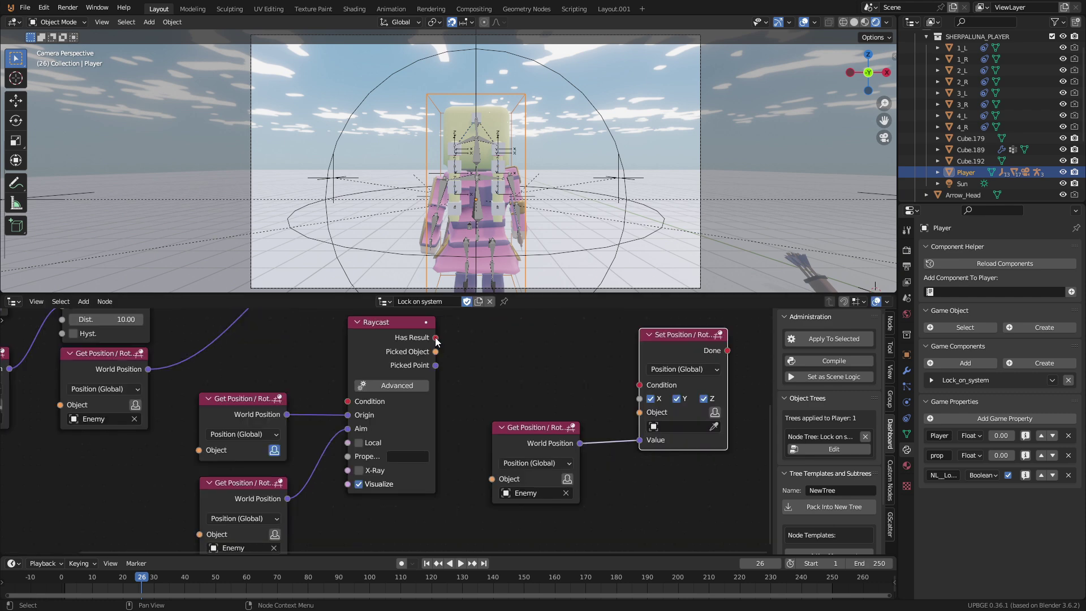
- Link Raycast's Has Result to Set Position's Condition and its Picked Object to the Object of the position node between them
{"action": "left_click_drag", "start_coordinate": [436, 338], "coordinate": [556, 360]}
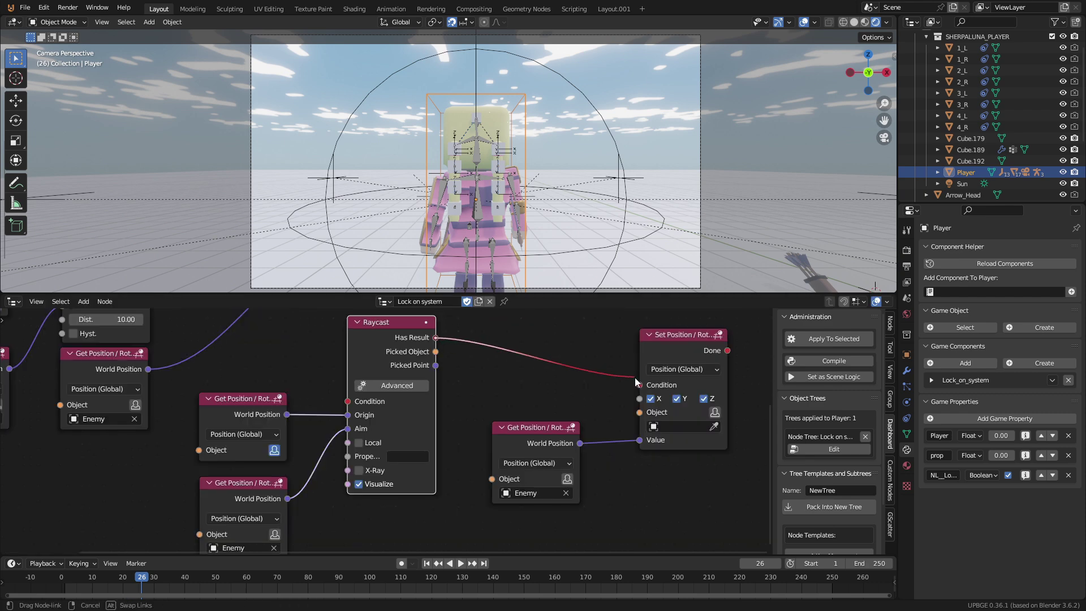
{"action": "left_click_drag", "start_coordinate": [634, 377], "coordinate": [471, 350]}
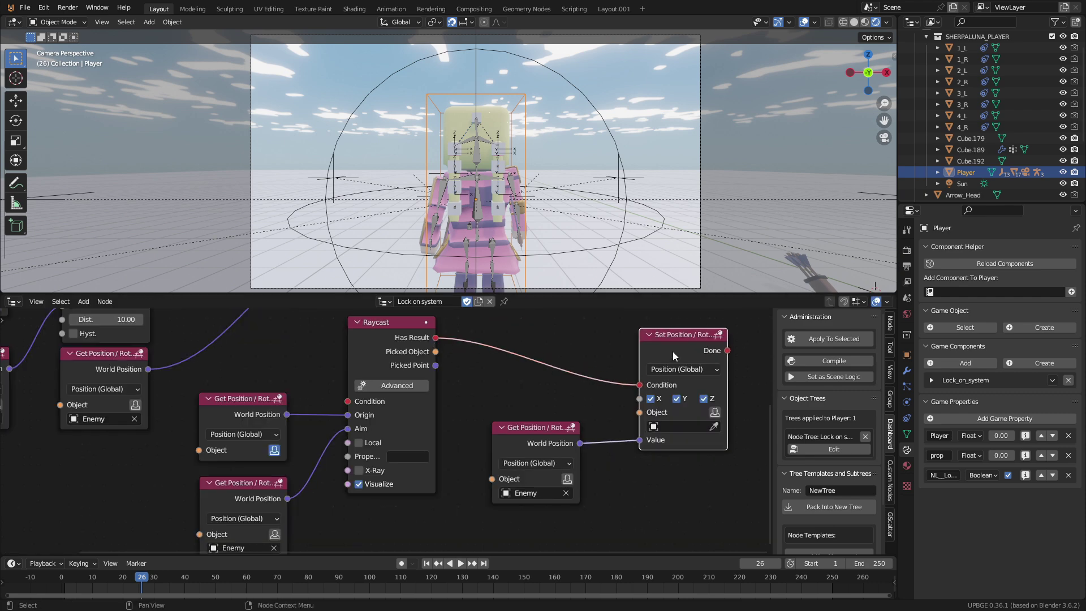
{"action": "left_click_drag", "start_coordinate": [673, 355], "coordinate": [676, 403]}
{"action": "left_click_drag", "start_coordinate": [677, 403], "coordinate": [677, 404]}
{"action": "left_click_drag", "start_coordinate": [469, 366], "coordinate": [504, 371]}
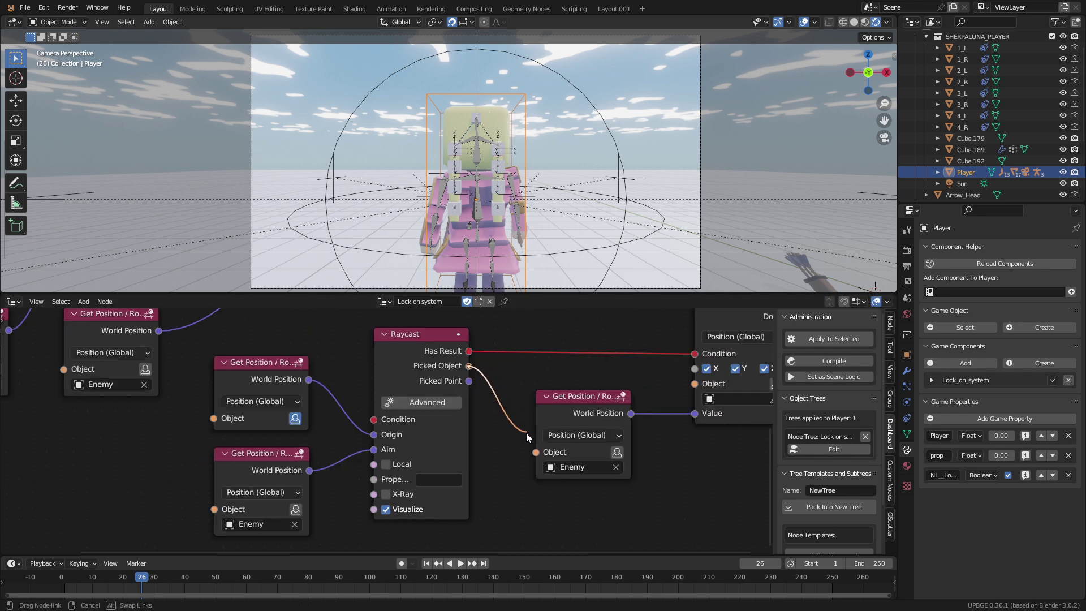
{"action": "left_click_drag", "start_coordinate": [525, 432], "coordinate": [527, 453]}
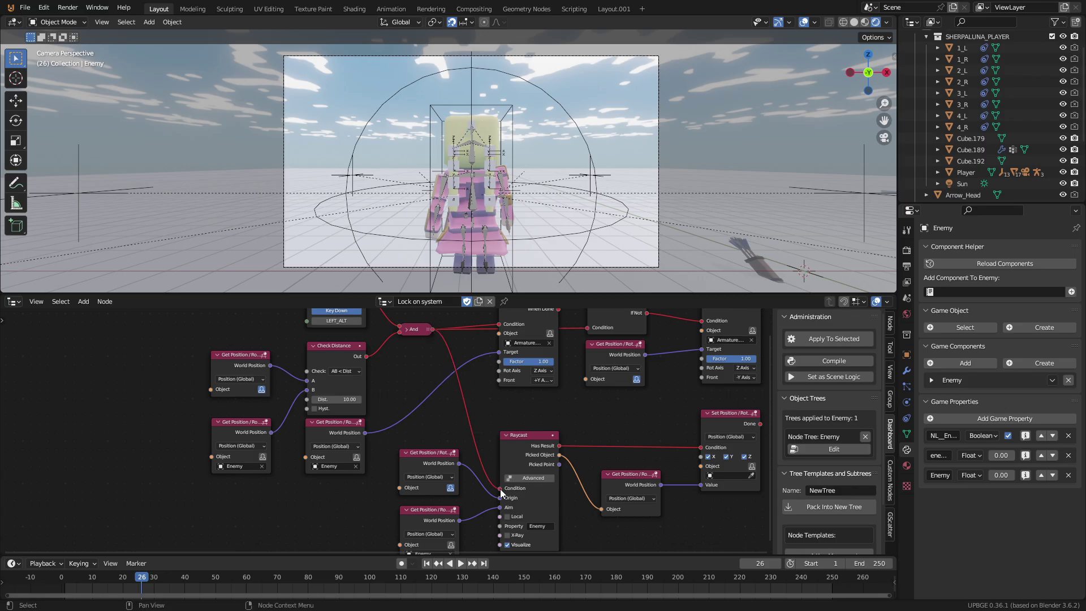
- Run the game to test the visualized raycast from the player to the enemy
{"action": "key", "text": "p"}
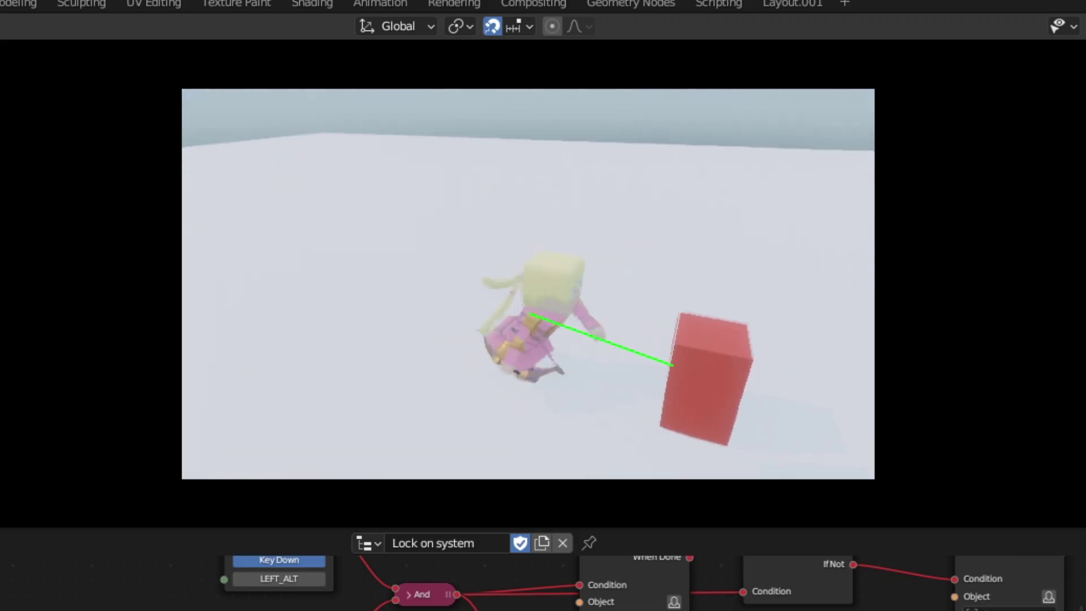
{"action": "key", "text": "Escape"}
- Set the Plane's physics type to No Collision and assign the Plane as Set Position's Object
{"action": "left_click", "coordinate": [1013, 360]}
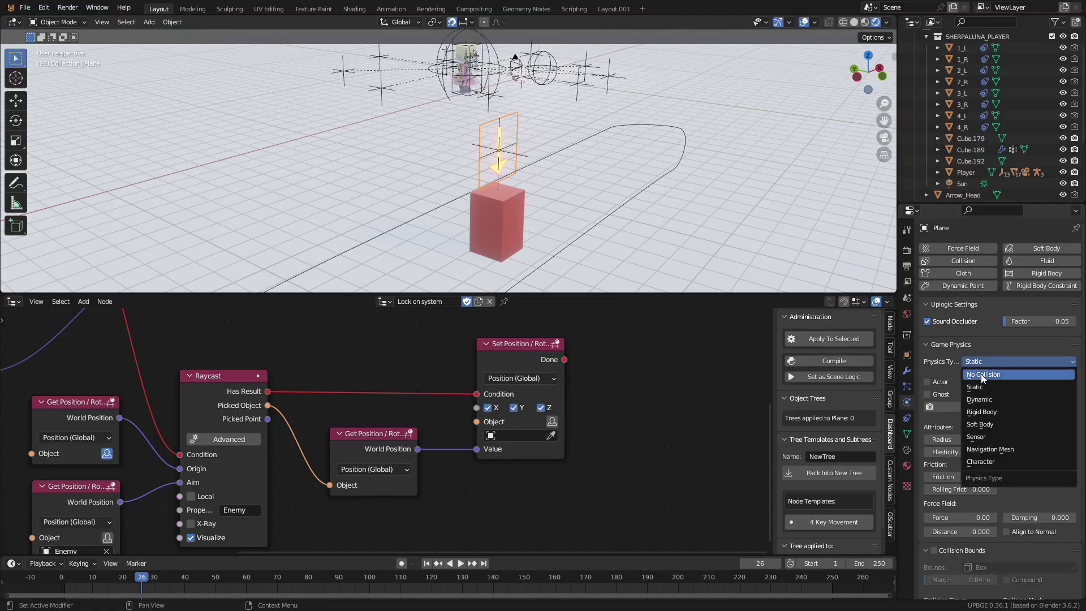
{"action": "left_click", "coordinate": [1026, 374]}
{"action": "scroll", "coordinate": [651, 473], "scroll_direction": "up", "scroll_amount": 2}
- Save the file and run the game to test where the arrow plane is placed on the enemy
{"action": "key", "text": "ctrl+s"}
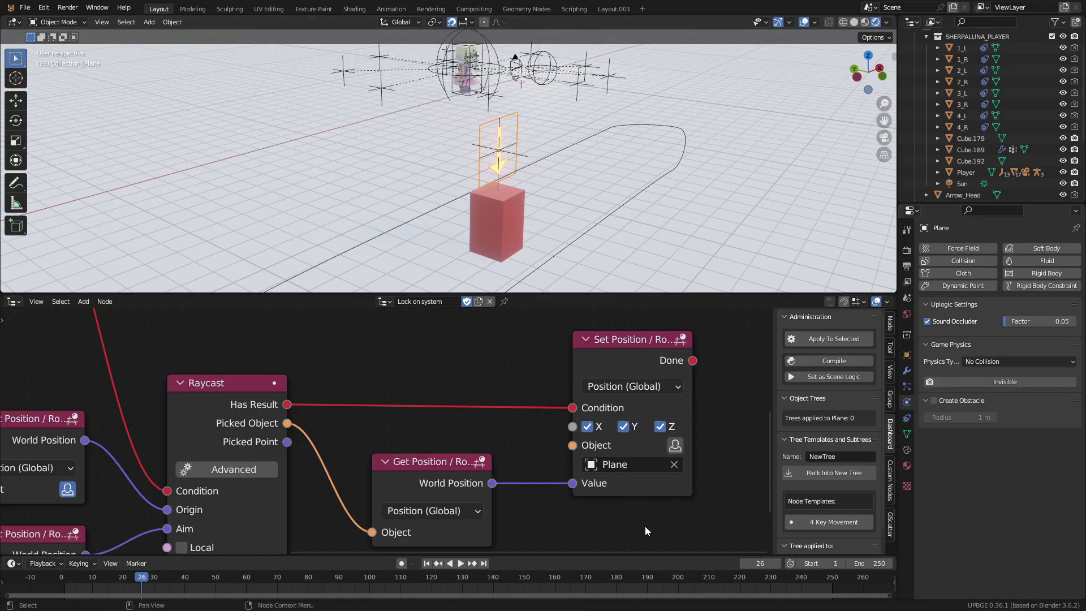
{"action": "scroll", "coordinate": [644, 526], "scroll_direction": "down", "scroll_amount": 3}
{"action": "key", "text": "p"}
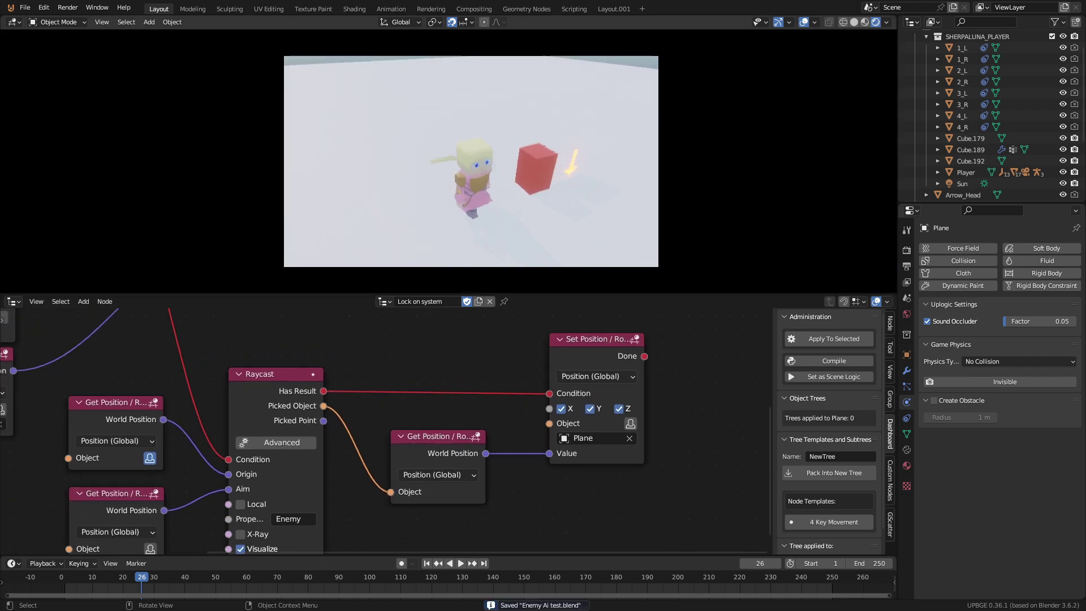
{"action": "key", "text": "Escape"}
- Move Set Position and its position node away from Raycast and insert a Get Child By Name node after Picked Object
{"action": "left_click_drag", "start_coordinate": [569, 399], "coordinate": [692, 393]}
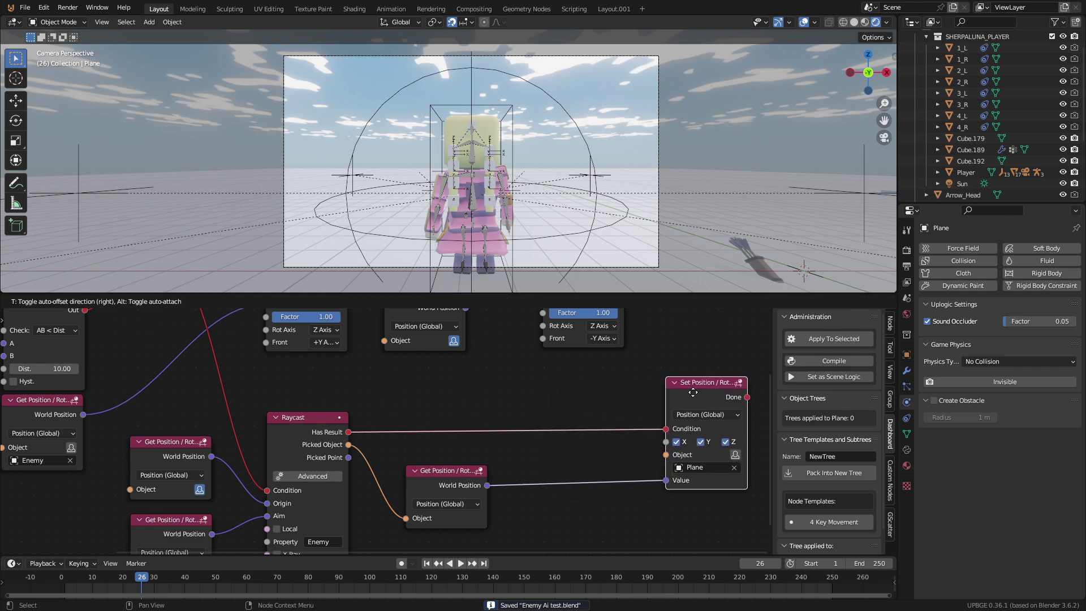
{"action": "left_click_drag", "start_coordinate": [423, 479], "coordinate": [536, 476]}
{"action": "key", "text": "shift+a"}
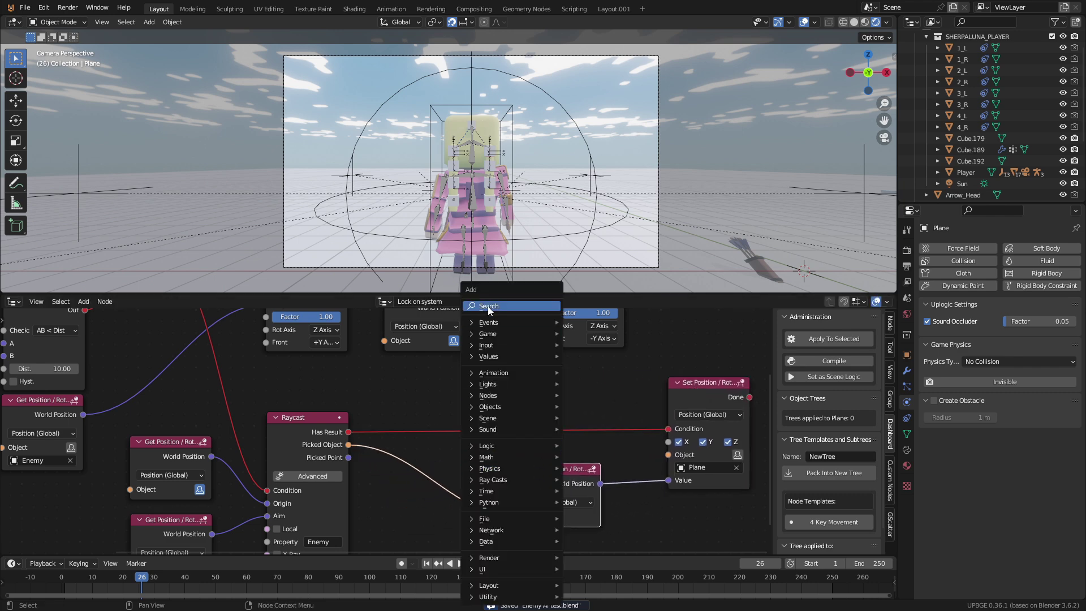
{"action": "left_click", "coordinate": [489, 309]}
{"action": "type", "text": "child"}
{"action": "key", "text": "Return"}
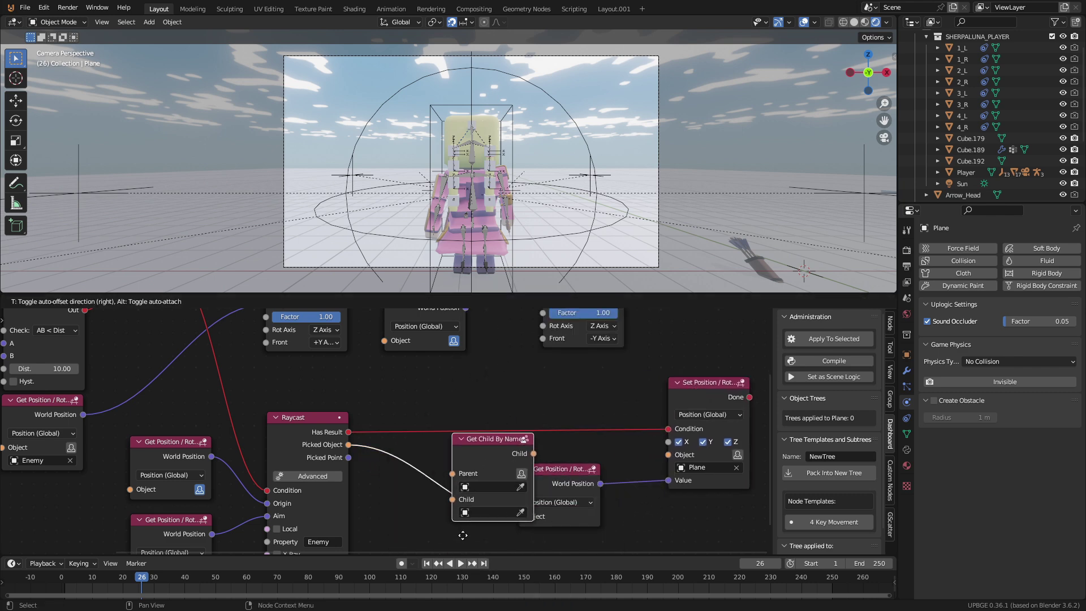
{"action": "left_click", "coordinate": [418, 532]}
- Pick the marker empty above the enemy as the Child in Get Child By Name
{"action": "scroll", "coordinate": [466, 518], "scroll_direction": "up", "scroll_amount": 2}
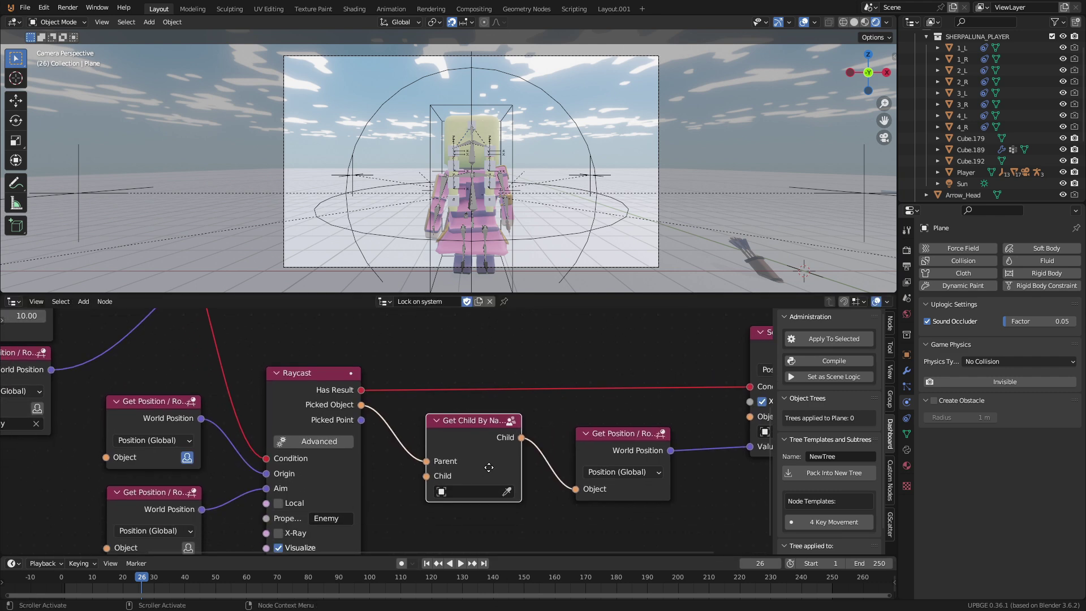
{"action": "middle_click_drag", "start_coordinate": [489, 467], "coordinate": [490, 472]}
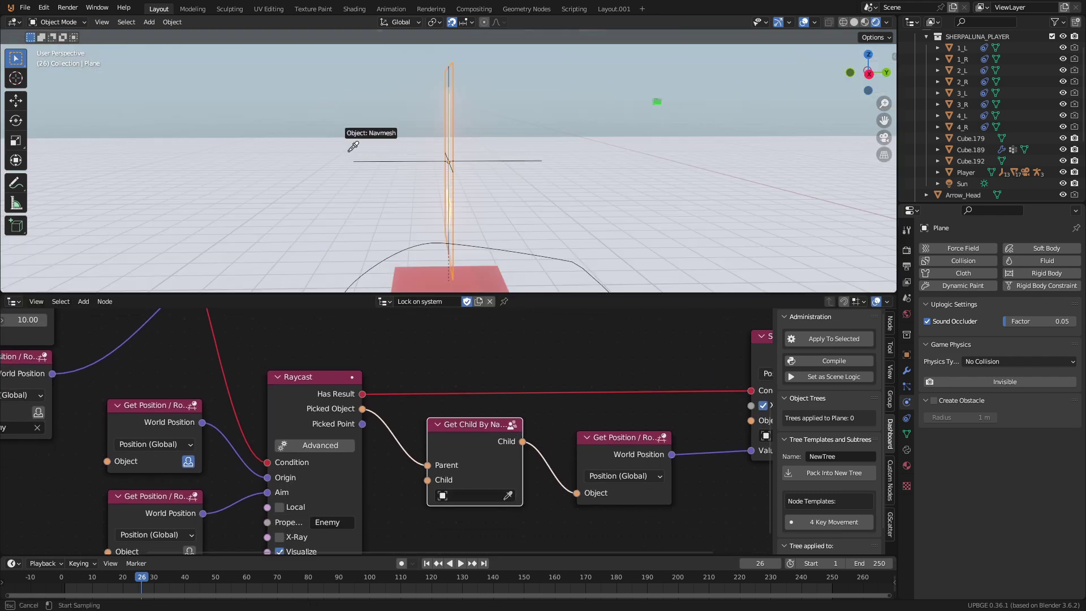
{"action": "left_click", "coordinate": [362, 160]}
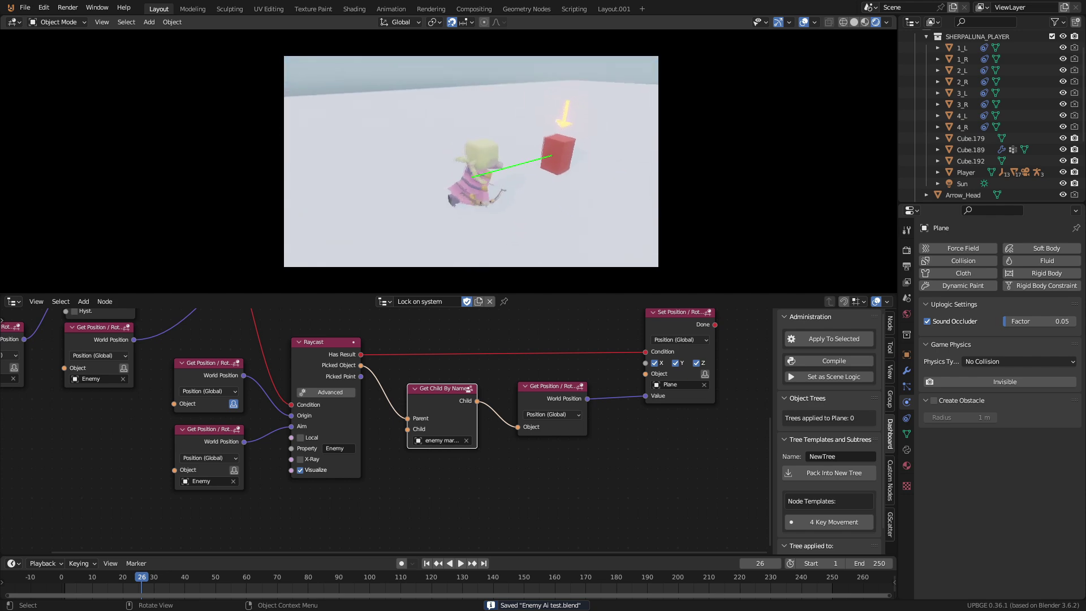
- Add two Set Visibility nodes and link And to the one above the first Rotate To, with Plane as Object and Visible enabled
{"action": "key", "text": "shift+a"}
{"action": "type", "text": "vis"}
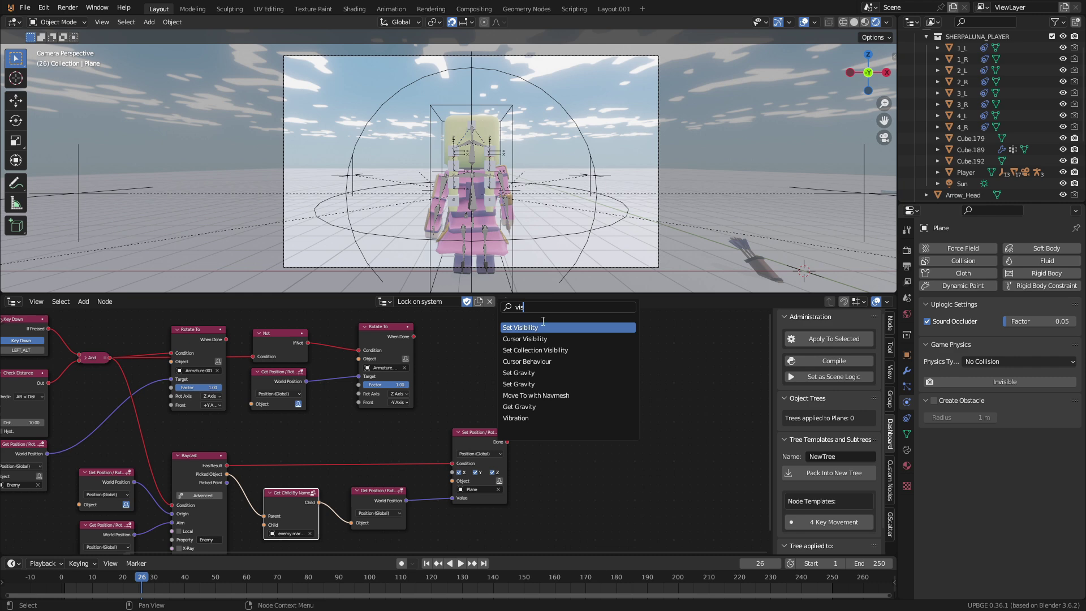
{"action": "key", "text": "Return"}
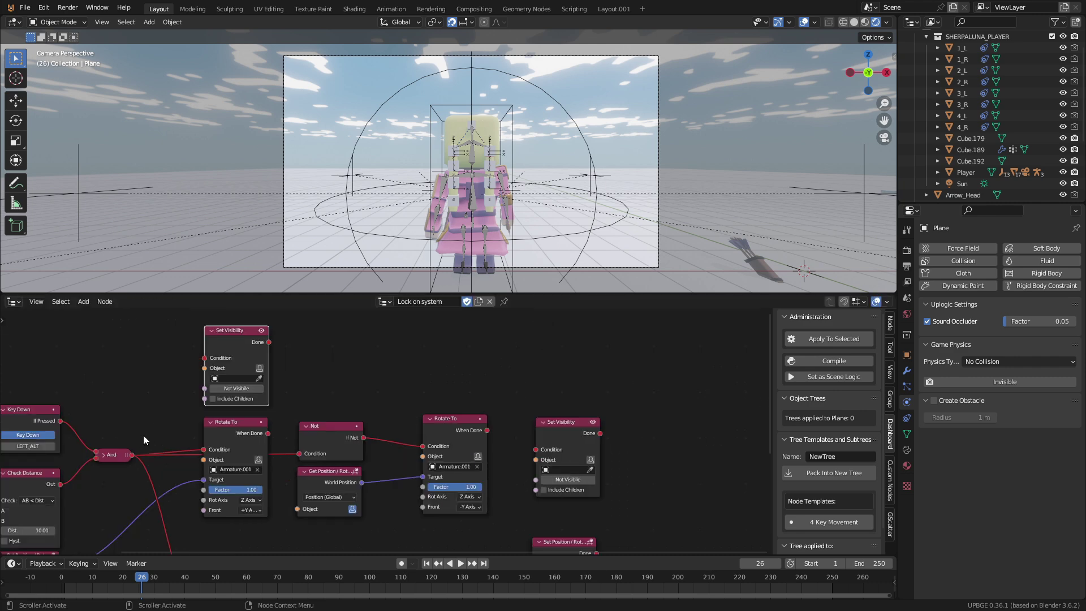
{"action": "left_click_drag", "start_coordinate": [131, 455], "coordinate": [205, 358]}
{"action": "left_click", "coordinate": [259, 378]}
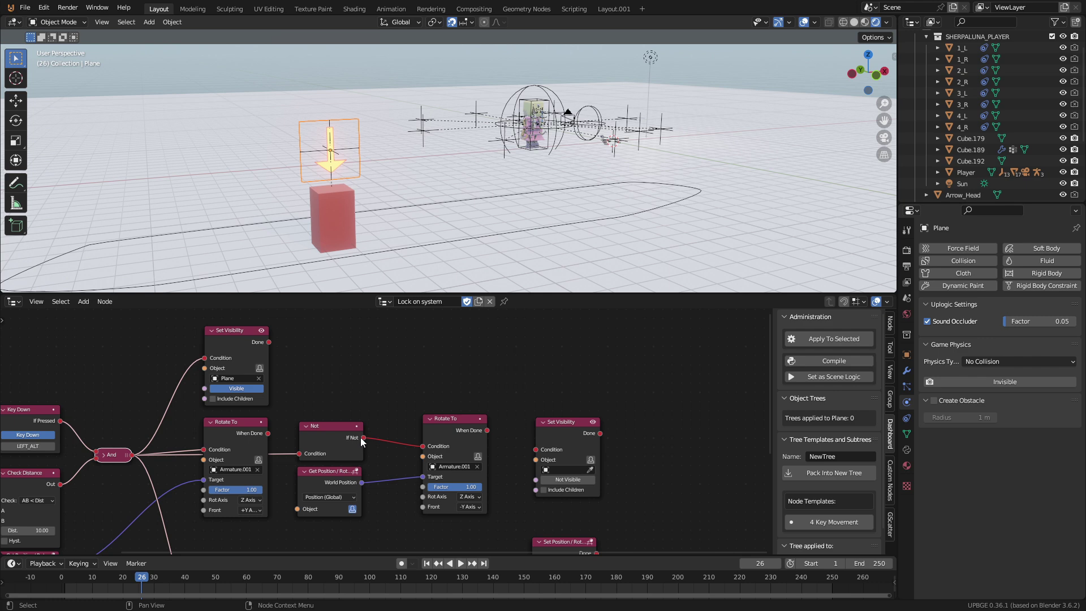
- Link Not's If Not to the second Set Visibility's Condition, with Plane as its Object, and test it in the game
{"action": "left_click_drag", "start_coordinate": [362, 438], "coordinate": [462, 446]}
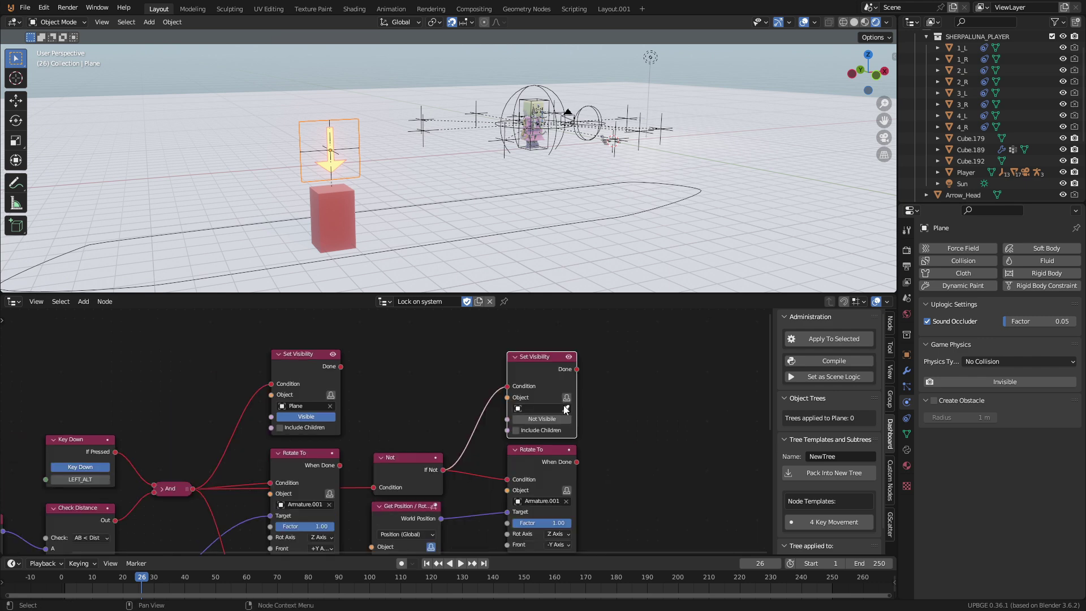
{"action": "scroll", "coordinate": [586, 458], "scroll_direction": "up", "scroll_amount": 1}
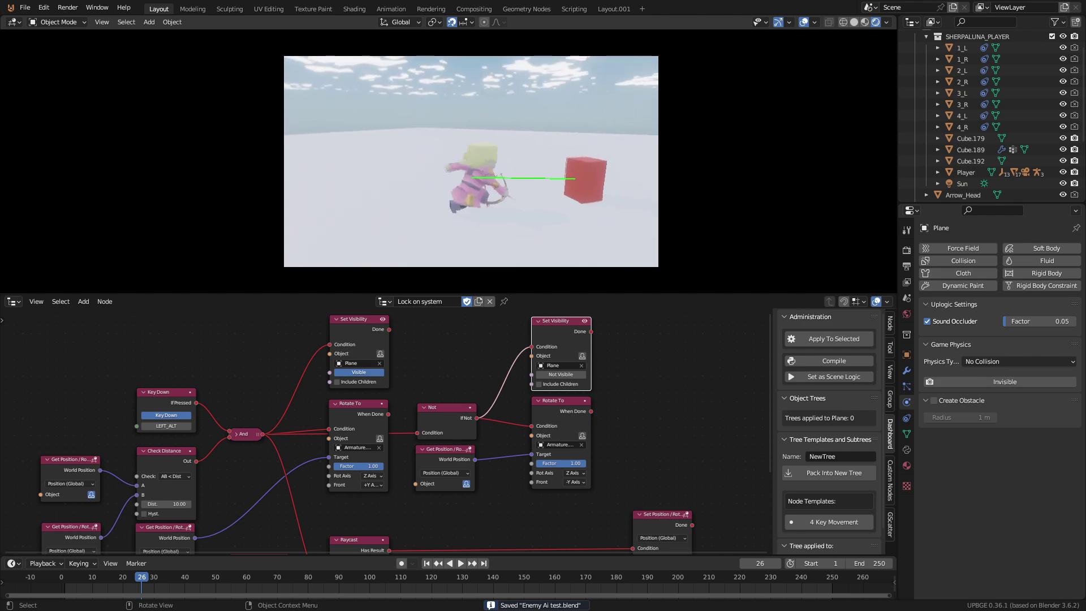
{"action": "key", "text": "Escape"}
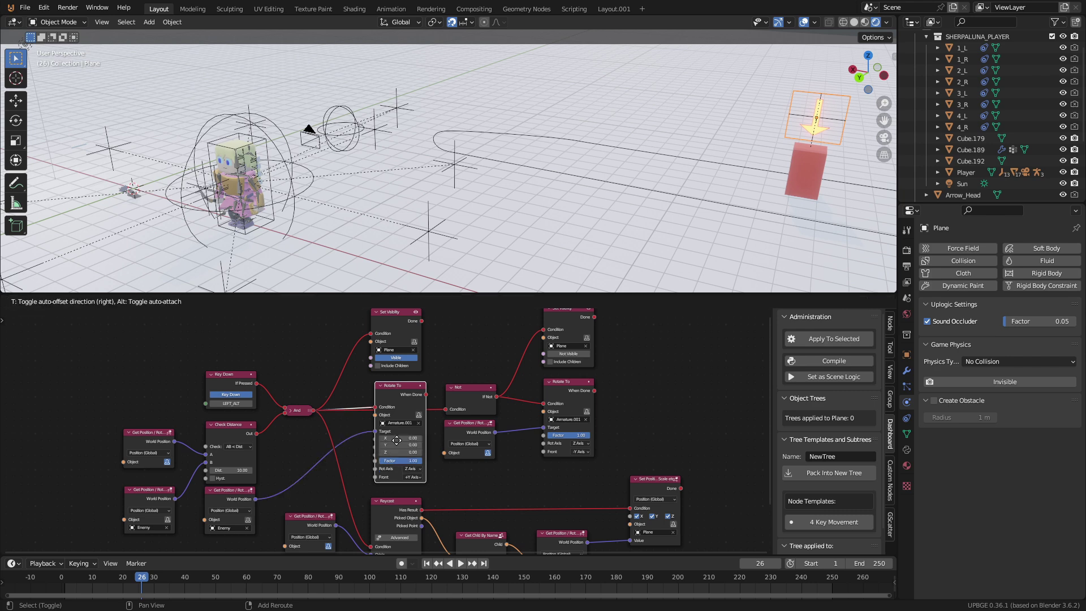
- Duplicate a Rotate To and a Get Position node, link World Position to Target, and pick Plane as the Rotate To Object
{"action": "left_click", "coordinate": [277, 467]}
{"action": "key", "text": "shift+d"}
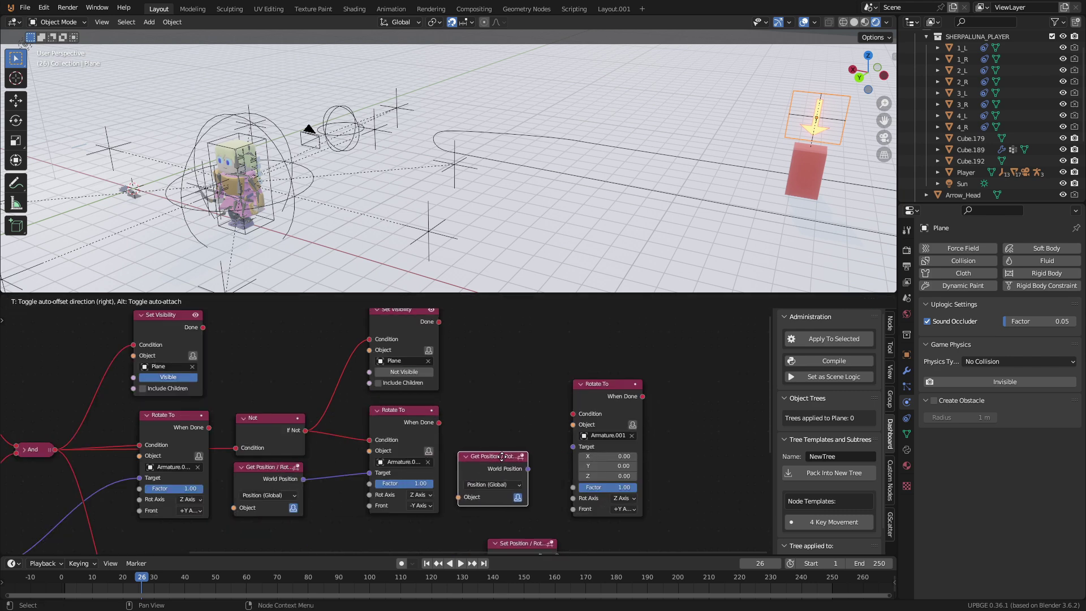
{"action": "left_click_drag", "start_coordinate": [570, 450], "coordinate": [572, 449]}
{"action": "left_click", "coordinate": [631, 436]}
{"action": "left_click", "coordinate": [632, 435]}
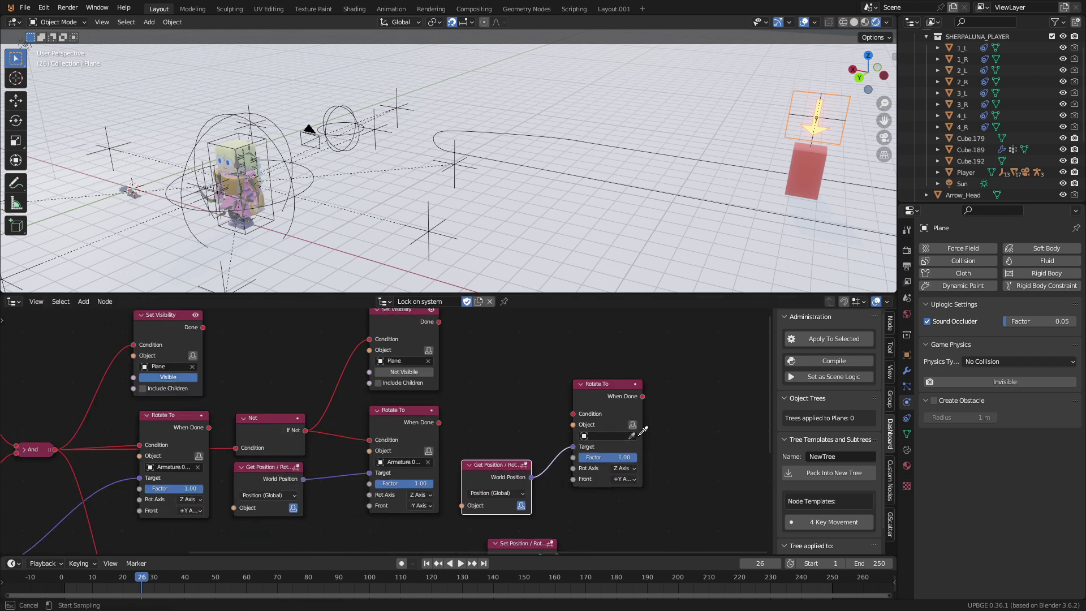
{"action": "scroll", "coordinate": [514, 518], "scroll_direction": "up", "scroll_amount": 1}
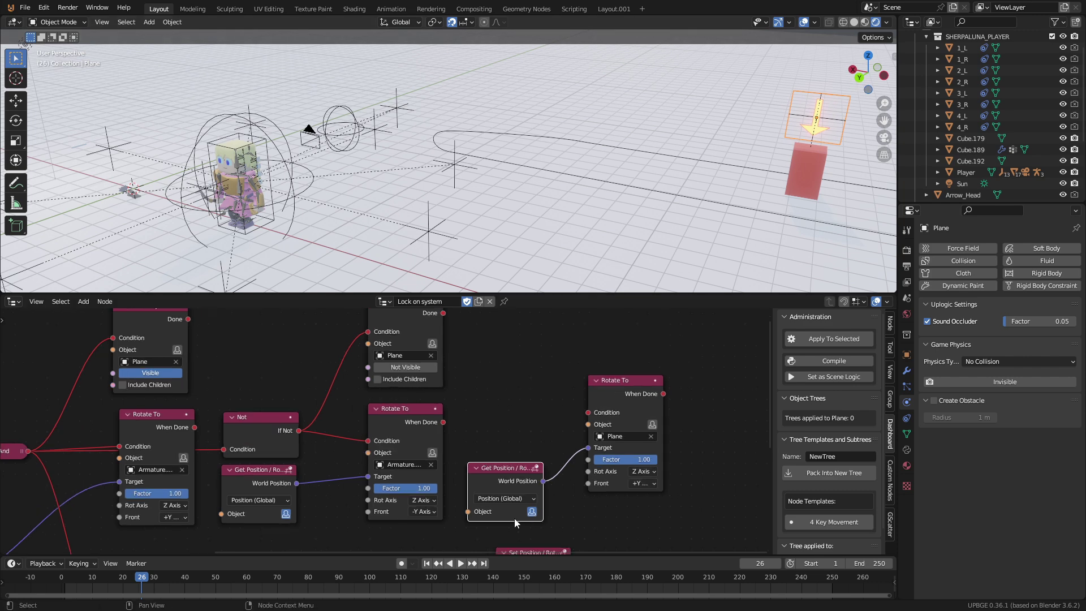
- Save the file, link And to the Condition of Plane's Rotate To, and test the game
{"action": "middle_click_drag", "start_coordinate": [515, 518], "coordinate": [560, 504]}
{"action": "scroll", "coordinate": [560, 504], "scroll_direction": "down", "scroll_amount": 2}
{"action": "key", "text": "ctrl+s"}
{"action": "left_click_drag", "start_coordinate": [145, 448], "coordinate": [624, 414]}
{"action": "key", "text": "p"}
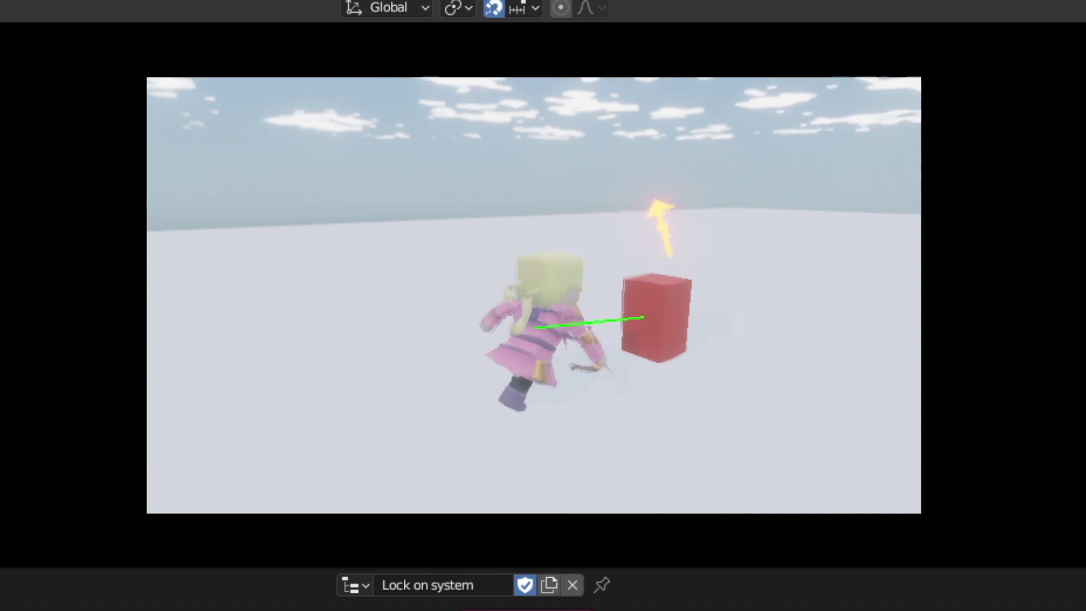
{"action": "key", "text": "Escape"}
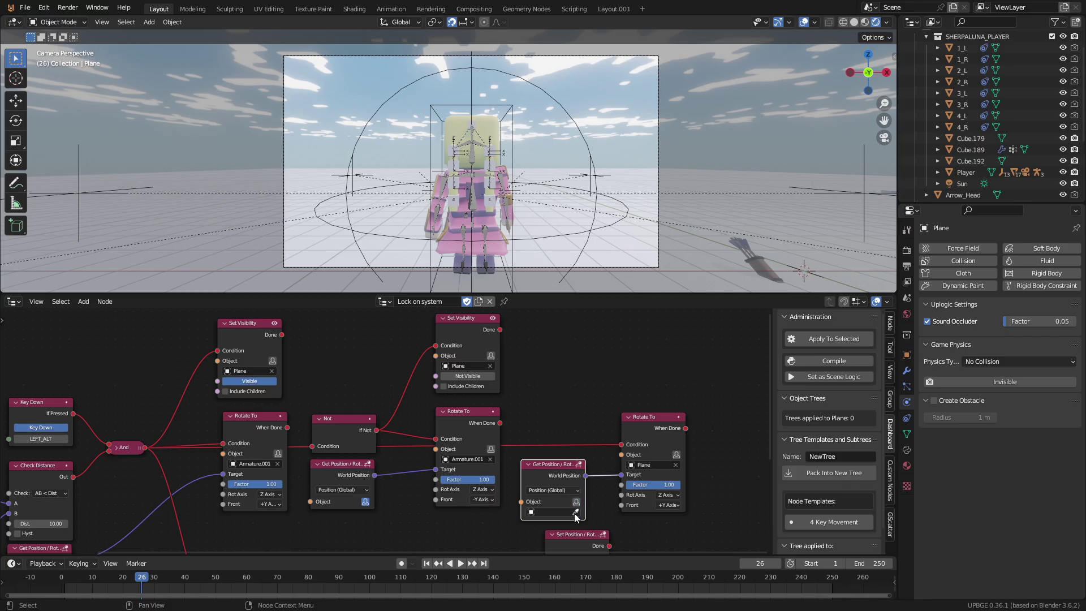
- Pick Camera.001 as the Object of the position node feeding Plane's Rotate To and test the game with player movement
{"action": "left_click", "coordinate": [576, 513]}
{"action": "key", "text": "p"}
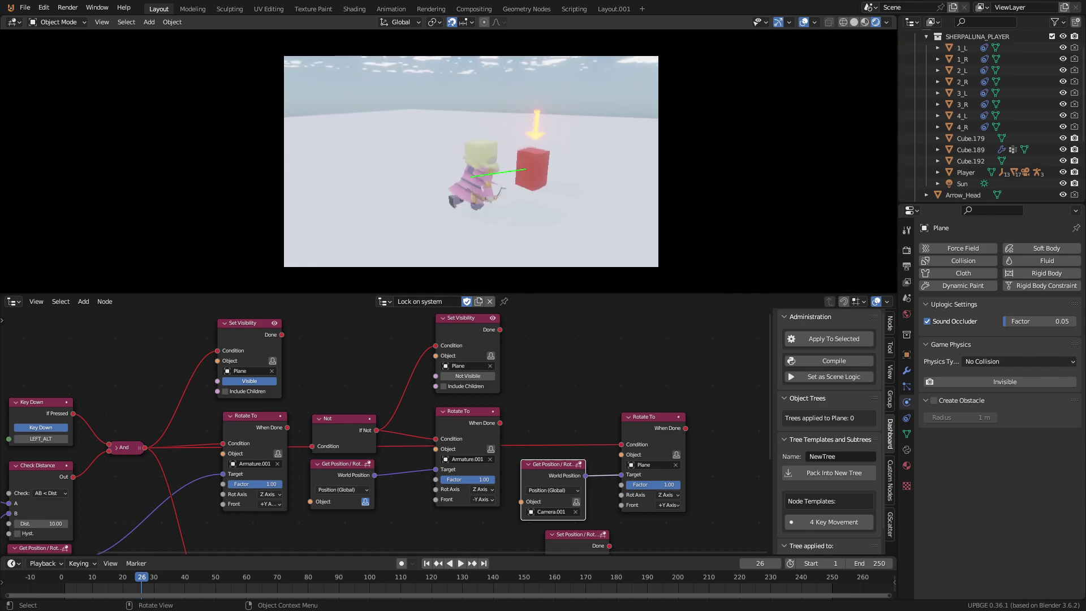
{"action": "key", "text": "s"}
{"action": "key", "text": "a"}
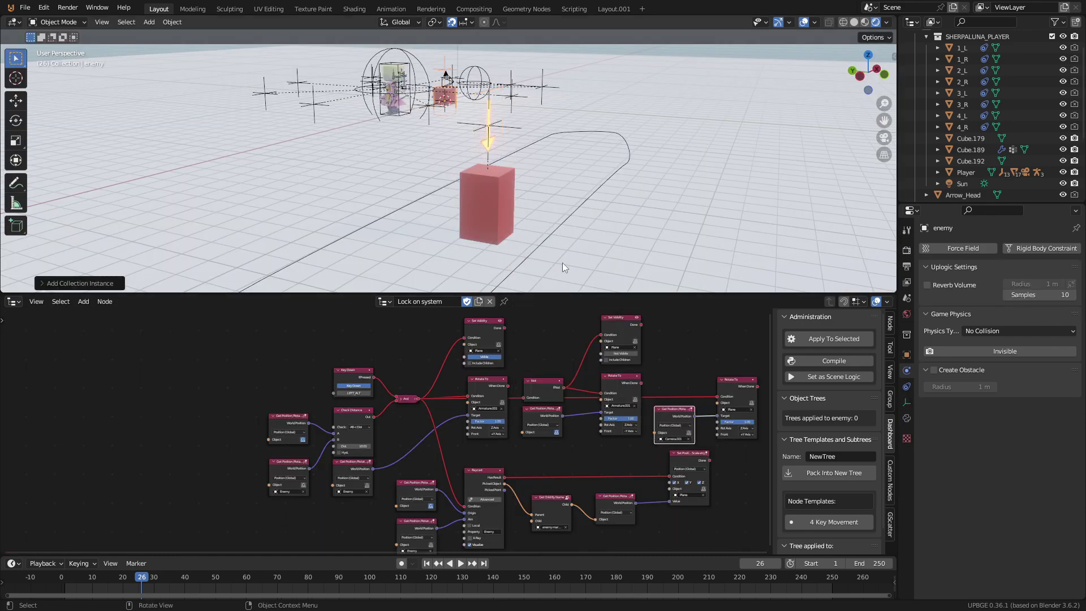
- Test the game with an added enemy collection instance and add a Collision node beside the enemy position nodes
{"action": "middle_click_drag", "start_coordinate": [562, 262], "coordinate": [666, 201]}
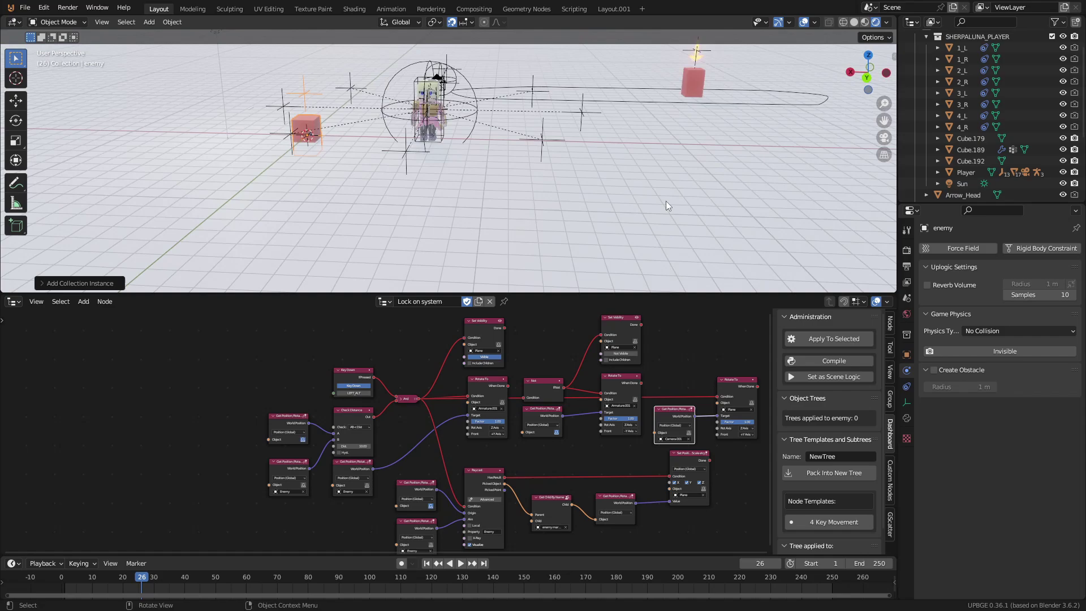
{"action": "key", "text": "p"}
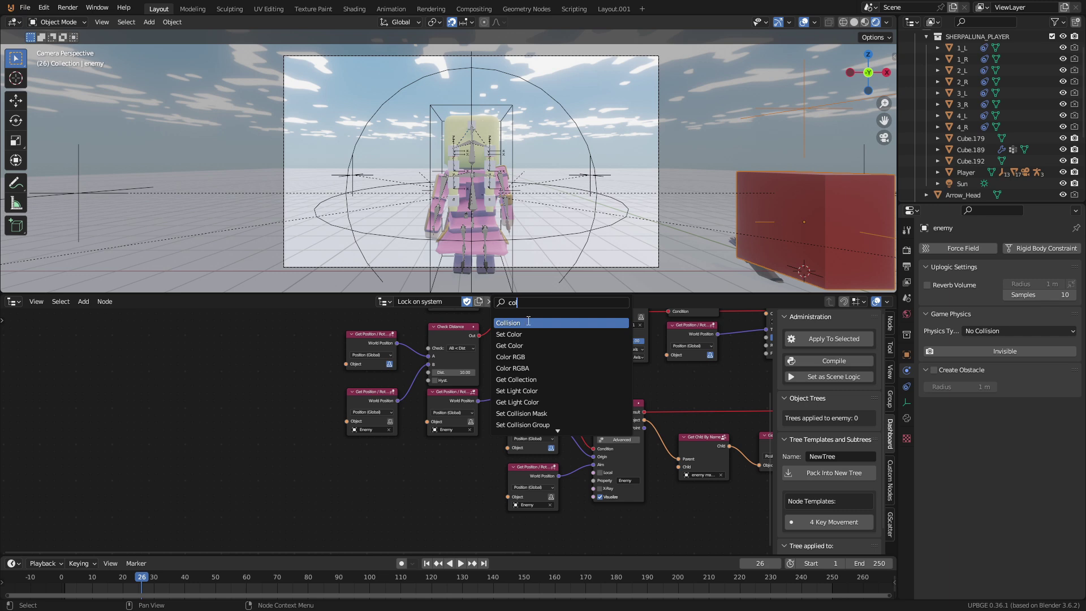
{"action": "left_click", "coordinate": [529, 321]}
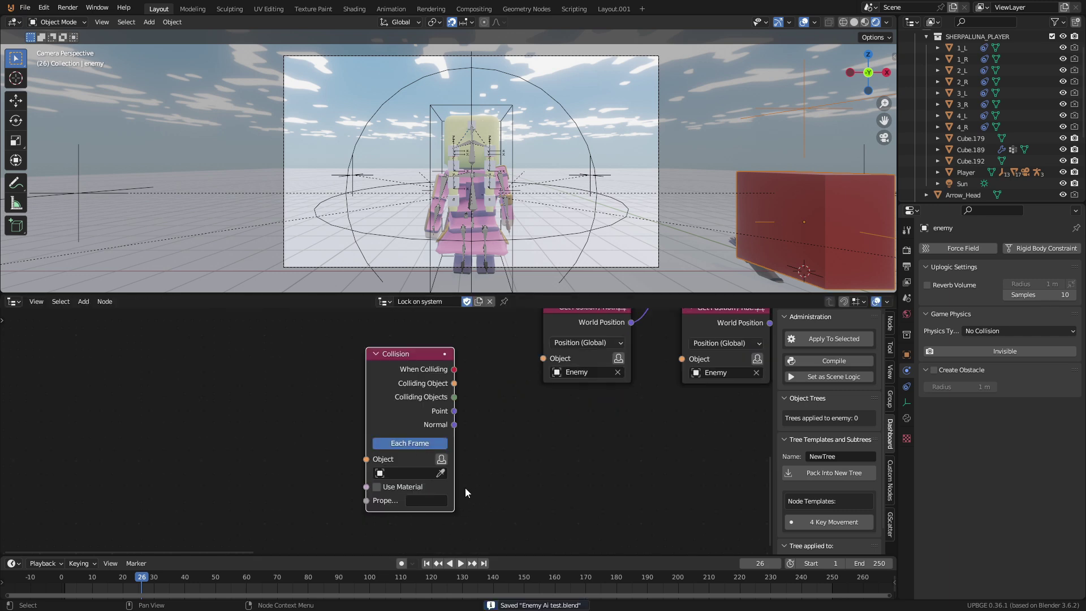
- Add a cube around the player, scaled to about 6.19 in X and Y and 0.51 in Z, and display it as Wire
{"action": "mouse_move", "coordinate": [477, 202]}
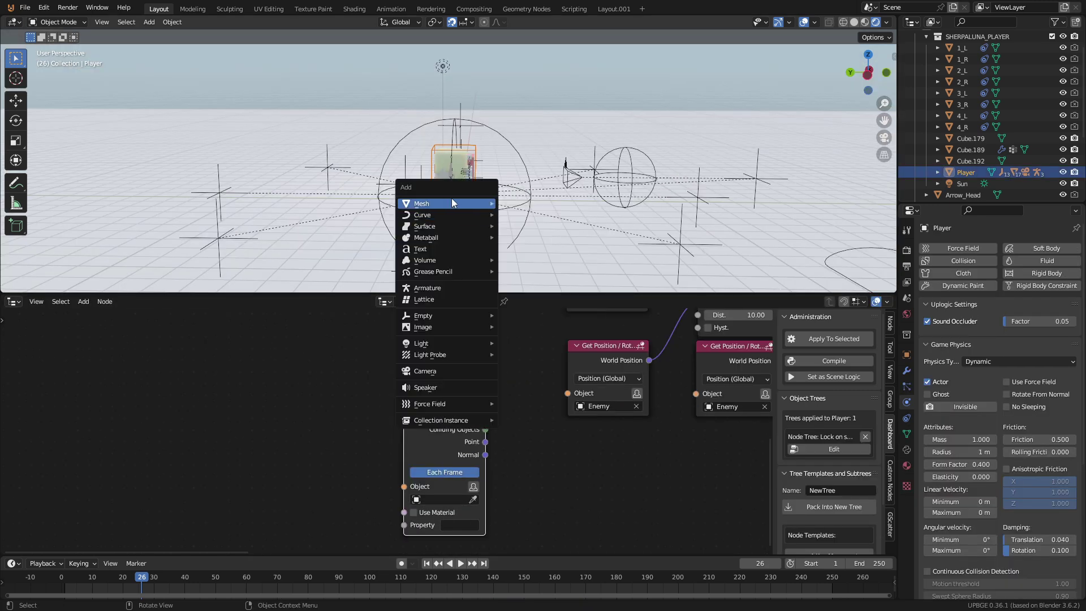
{"action": "left_click", "coordinate": [570, 214]}
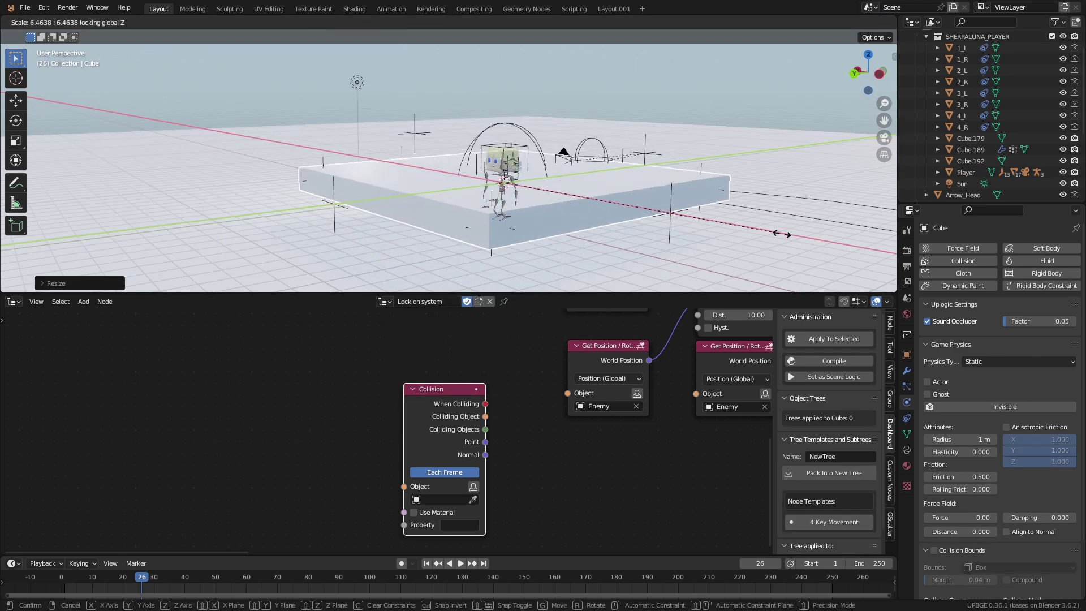
{"action": "key", "text": "KP_Decimal"}
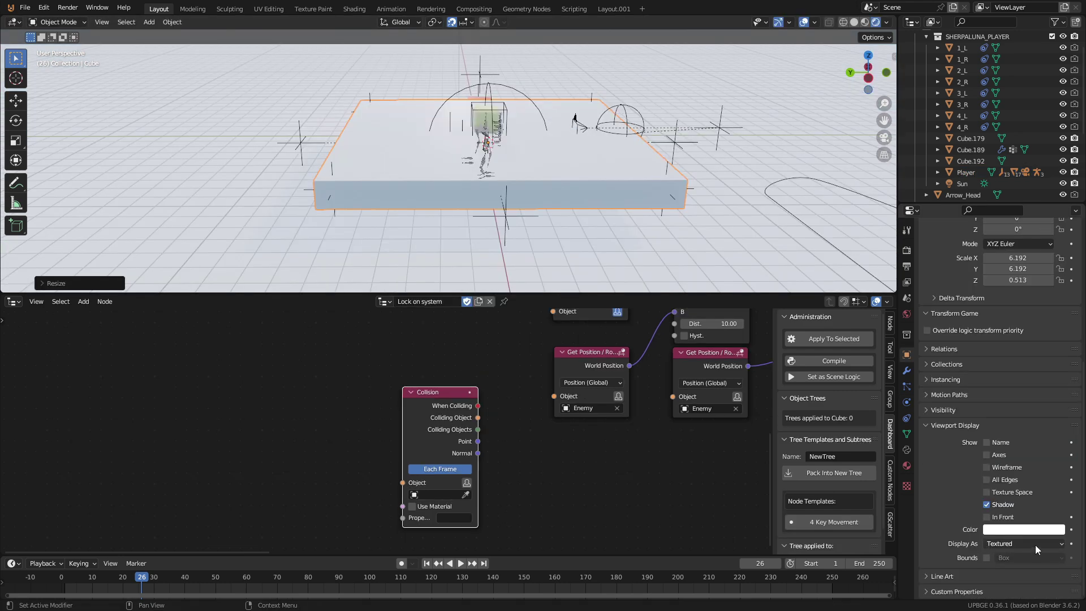
{"action": "left_click", "coordinate": [1035, 545]}
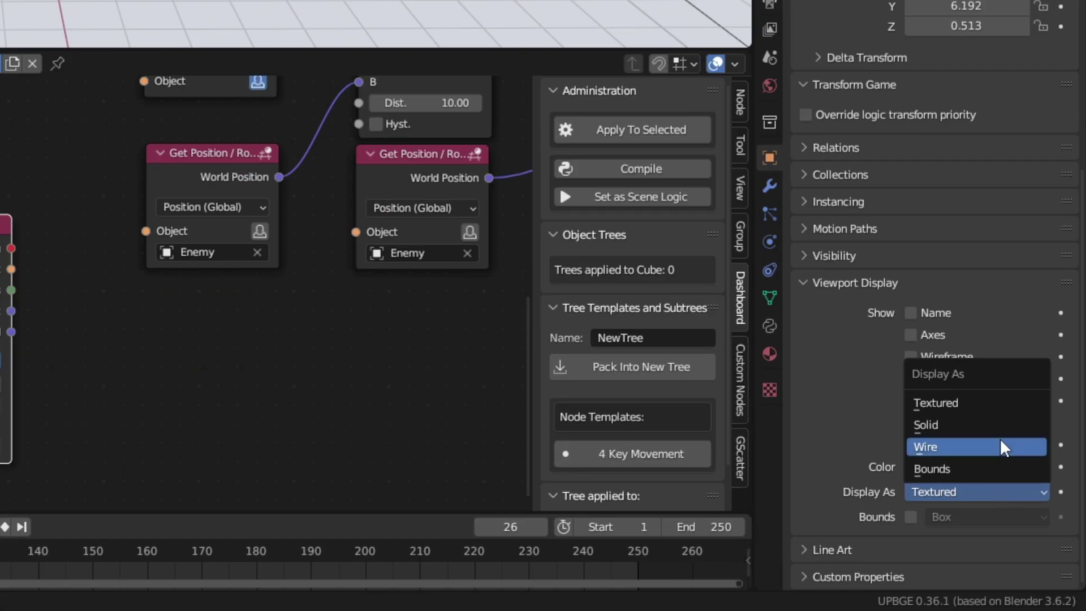
{"action": "left_click", "coordinate": [1034, 519]}
{"action": "middle_click_drag", "start_coordinate": [509, 170], "coordinate": [593, 191]}
{"action": "scroll", "coordinate": [595, 187], "scroll_direction": "up", "scroll_amount": 3}
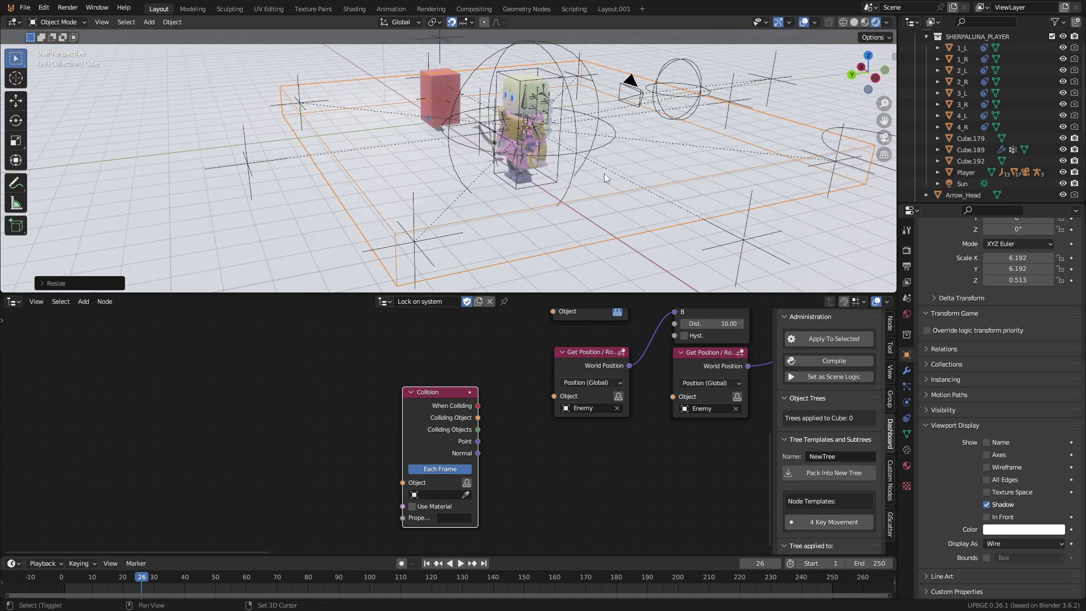
- Parent the wire cube to the Player object and rename it Tracking sensor
{"action": "middle_click_drag", "start_coordinate": [431, 132], "coordinate": [471, 136]}
{"action": "left_click", "coordinate": [490, 115], "text": "shift"}
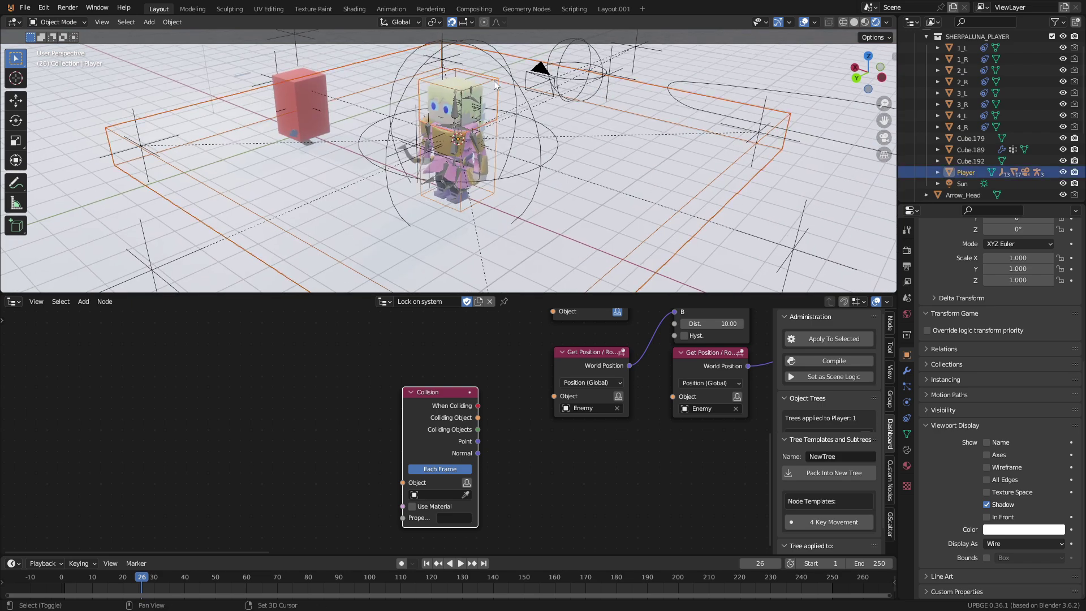
{"action": "key", "text": "ctrl+p"}
{"action": "left_click", "coordinate": [409, 116]}
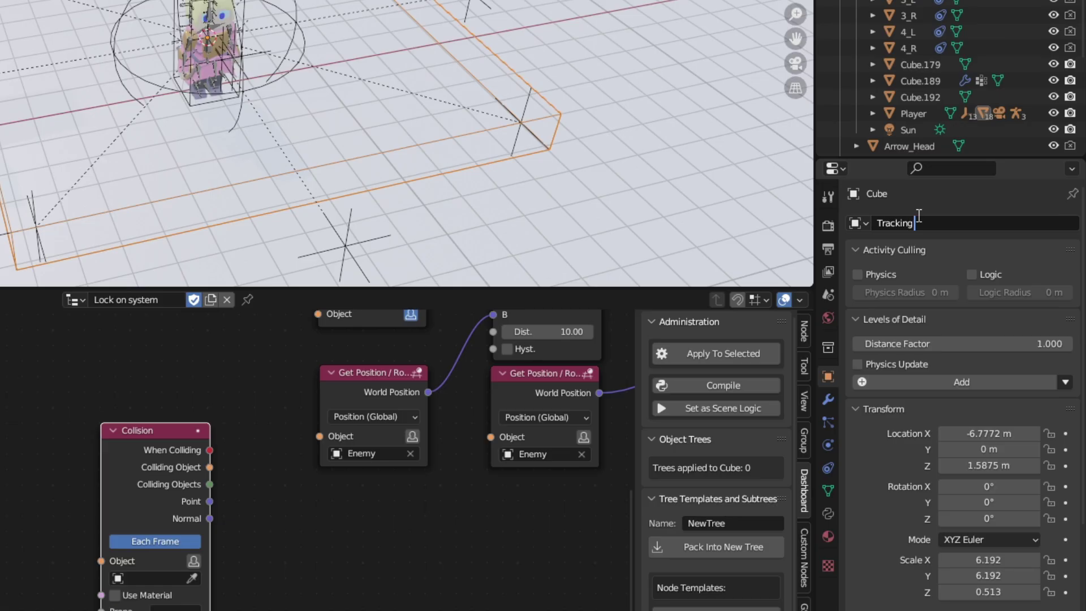
{"action": "key", "text": "Return"}
- Set the Collision node's Object to Tracking sensor and its Property to Enemy
{"action": "left_click", "coordinate": [151, 578]}
{"action": "type", "text": "tra"}
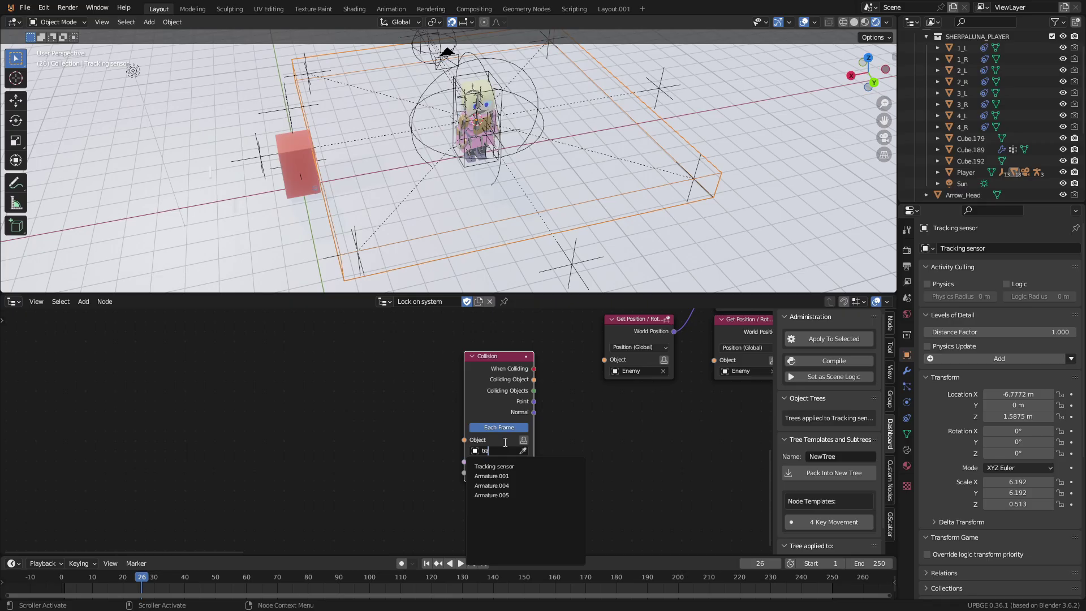
{"action": "scroll", "coordinate": [532, 436], "scroll_direction": "up", "scroll_amount": 2}
{"action": "left_click", "coordinate": [496, 494]}
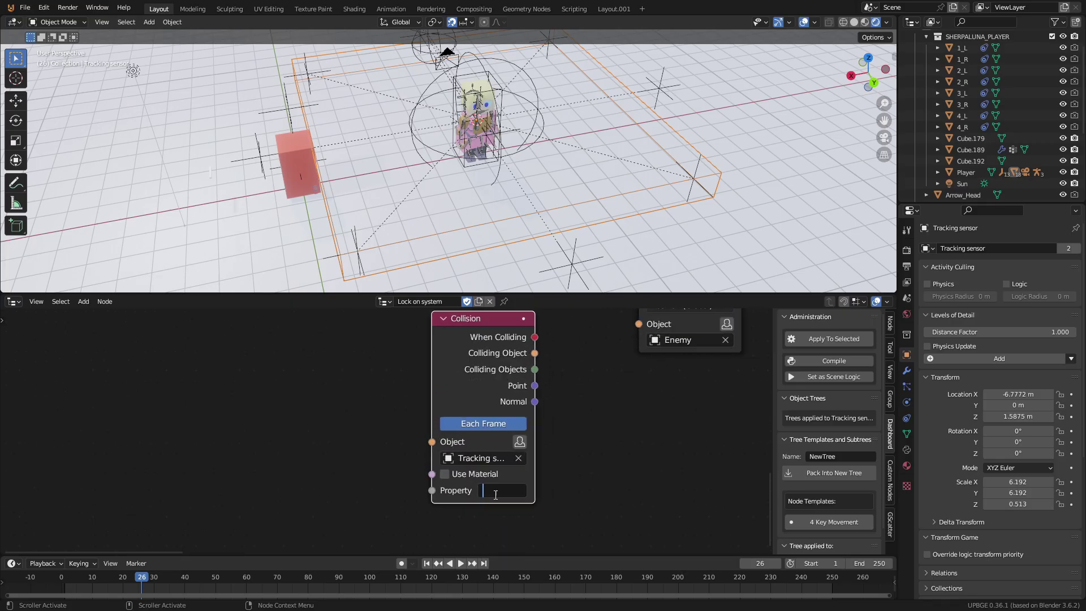
{"action": "scroll", "coordinate": [555, 391], "scroll_direction": "up", "scroll_amount": 3}
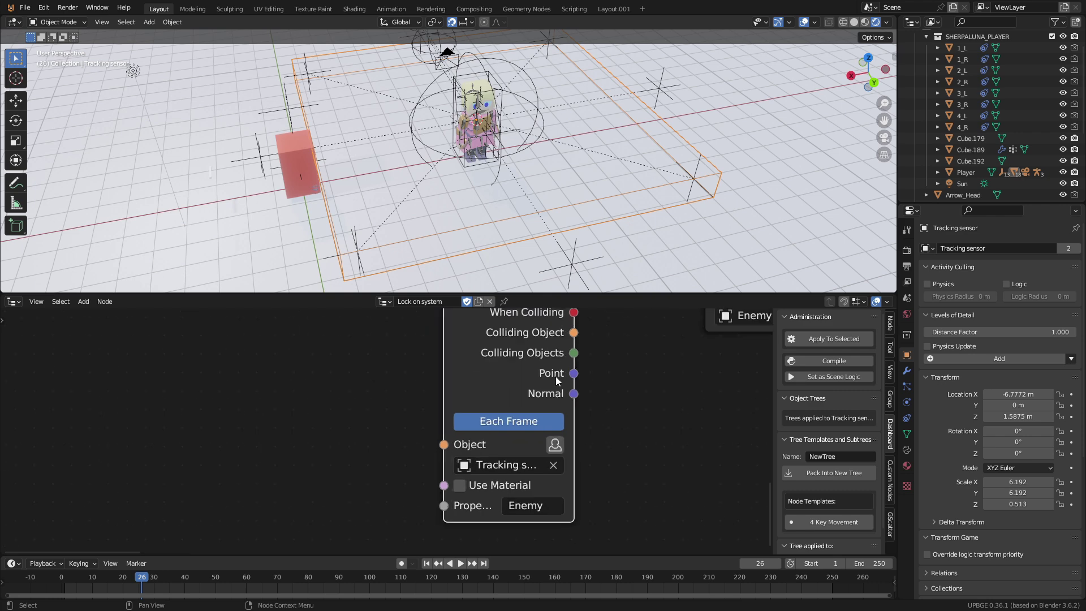
- Link Colliding Object to the Object inputs of the three position nodes that use Enemy, and test the game
{"action": "scroll", "coordinate": [555, 380], "scroll_direction": "down", "scroll_amount": 5}
{"action": "middle_click_drag", "start_coordinate": [546, 382], "coordinate": [397, 463]}
{"action": "left_click_drag", "start_coordinate": [364, 447], "coordinate": [377, 449]}
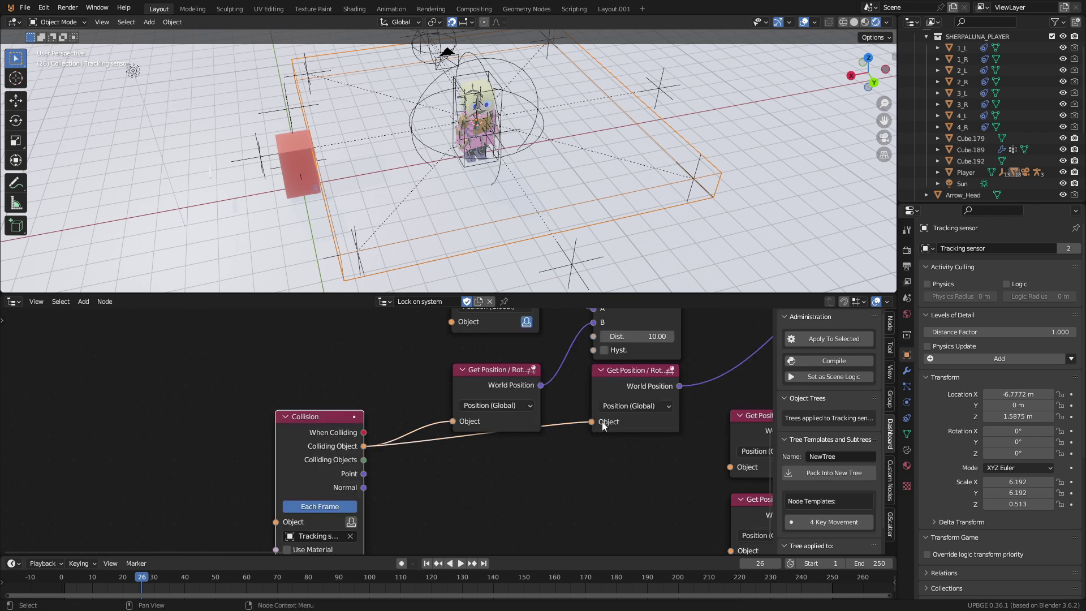
{"action": "scroll", "coordinate": [311, 410], "scroll_direction": "down", "scroll_amount": 3}
{"action": "left_click_drag", "start_coordinate": [515, 462], "coordinate": [516, 463]}
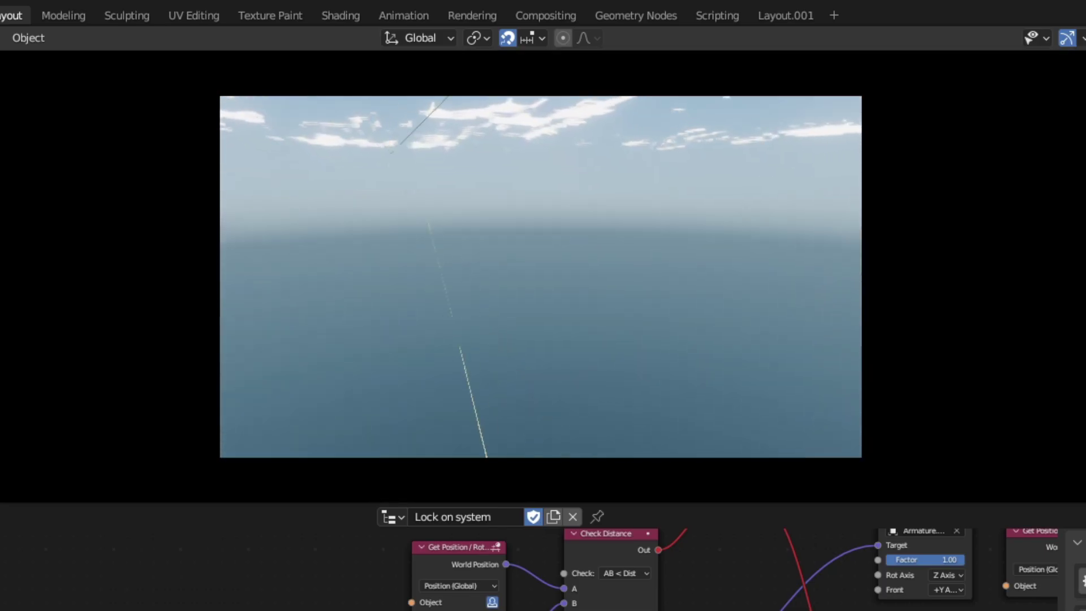
{"action": "key", "text": "Escape"}
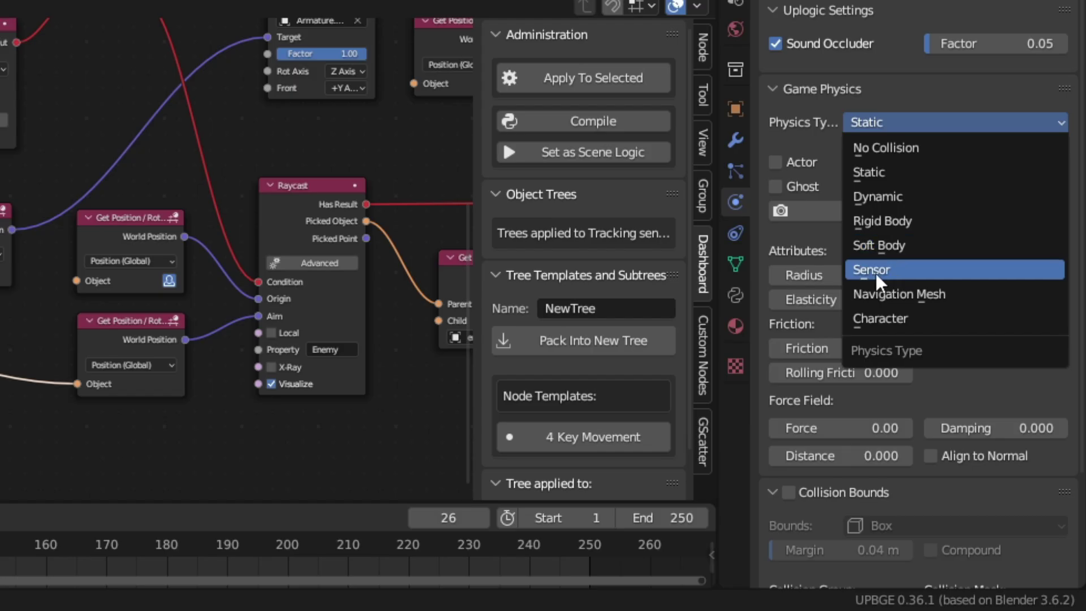
- Set the Tracking sensor's physics type to Sensor with Collision Bounds enabled, and test the lock-on among several enemies
{"action": "left_click", "coordinate": [1028, 269]}
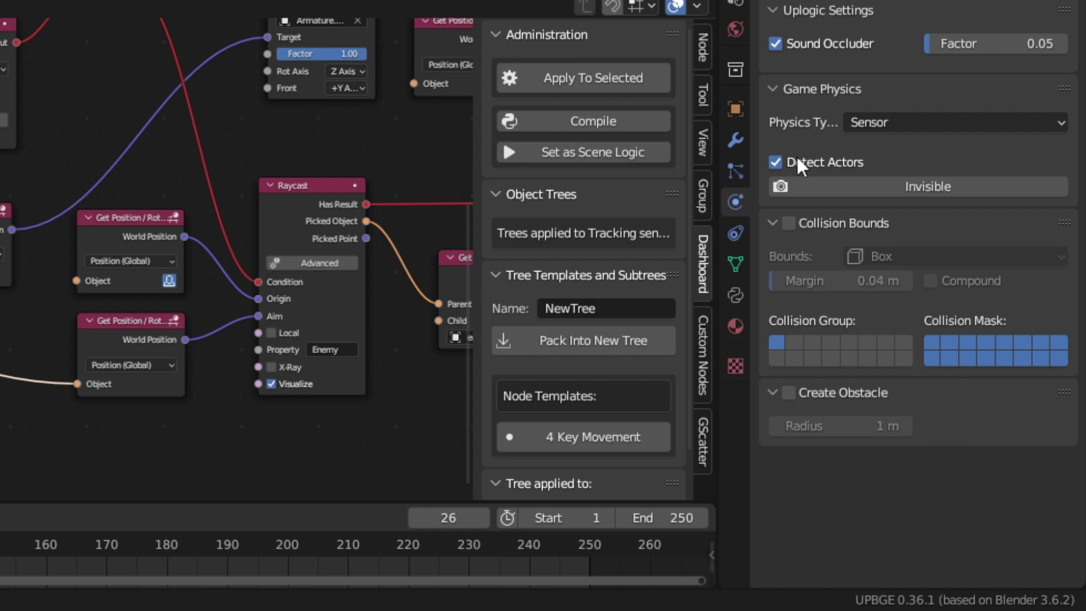
{"action": "left_click", "coordinate": [789, 223]}
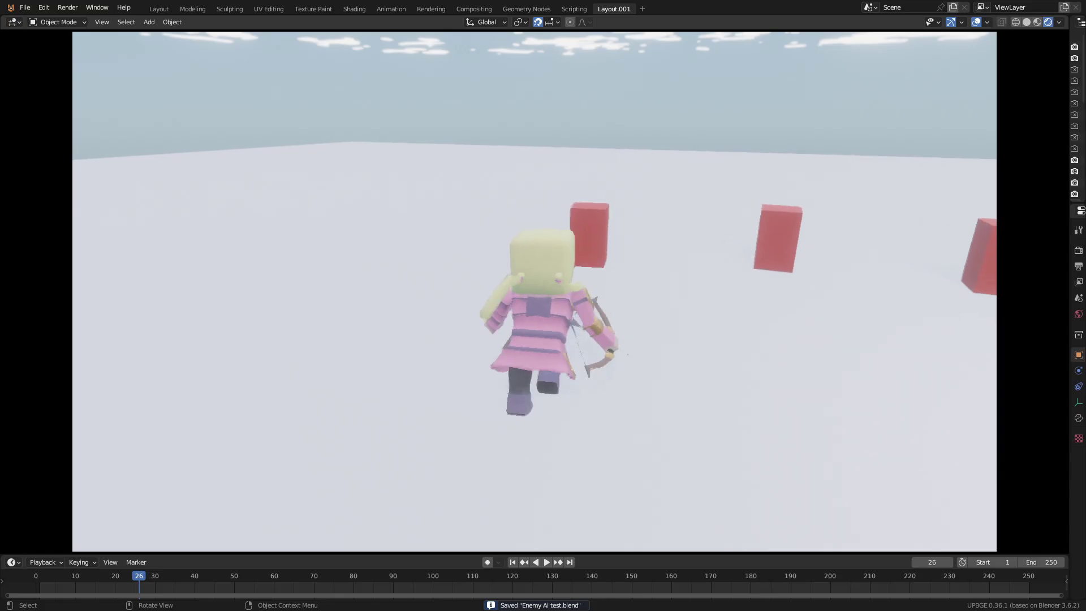
{"action": "key", "text": "w"}
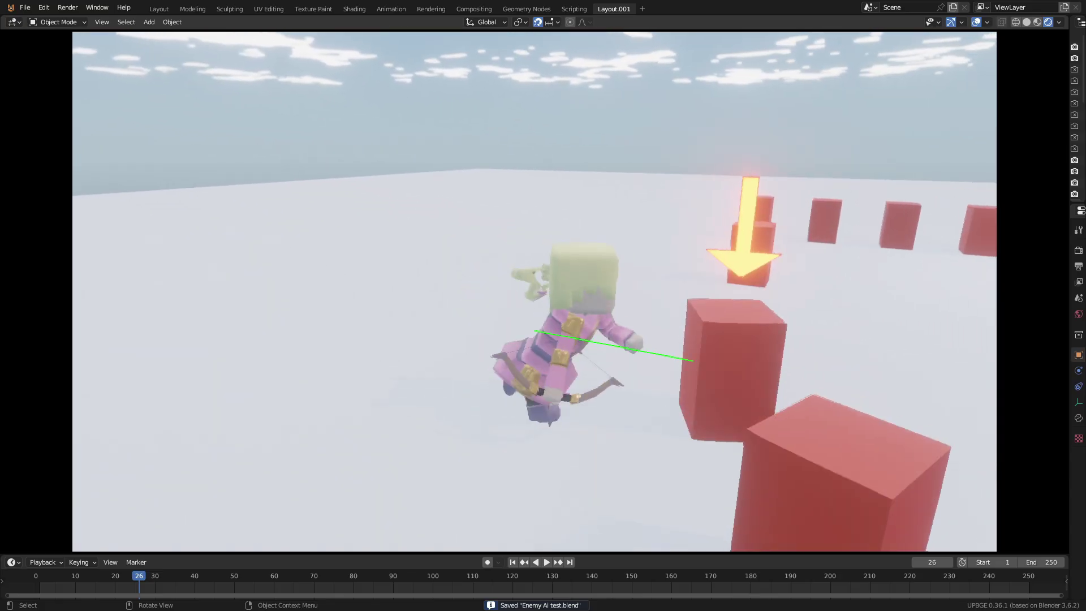